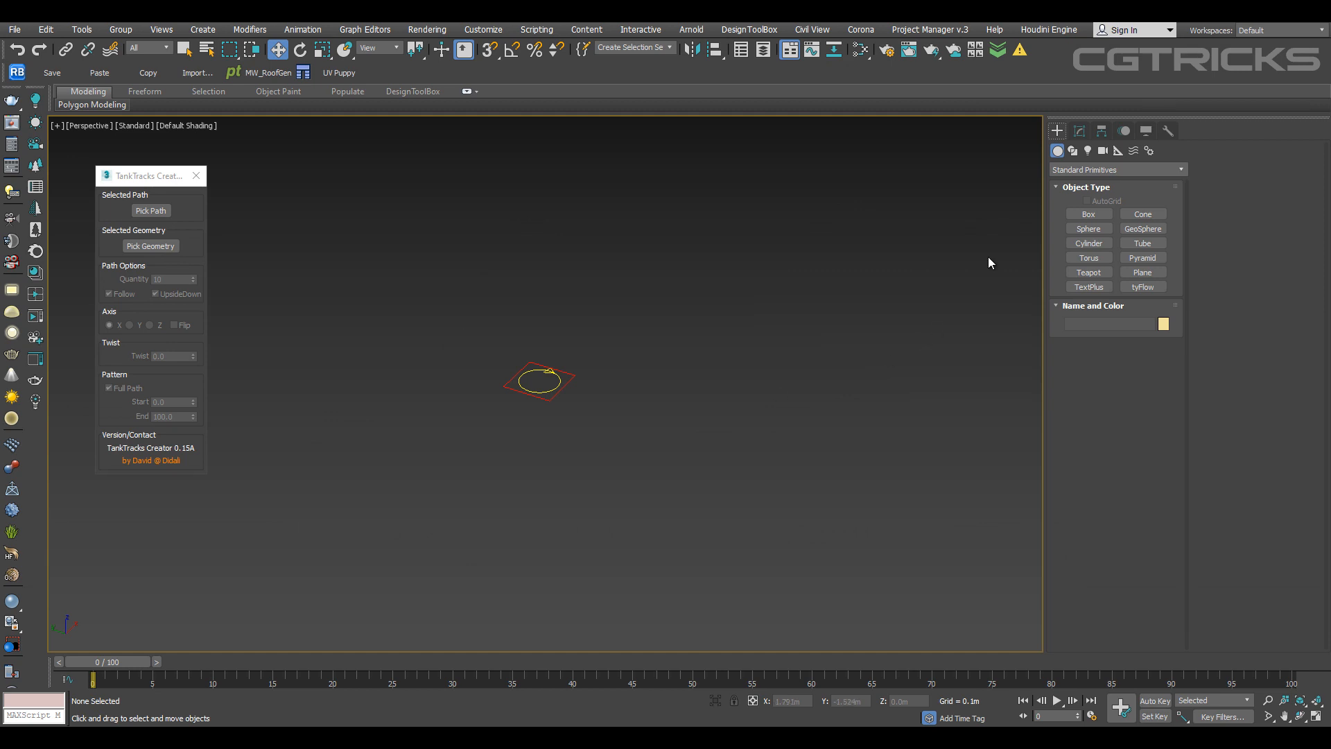
Draw a large circle spline around the small controller circle to serve as the path
left_click(1073, 151)
left_click(1087, 243)
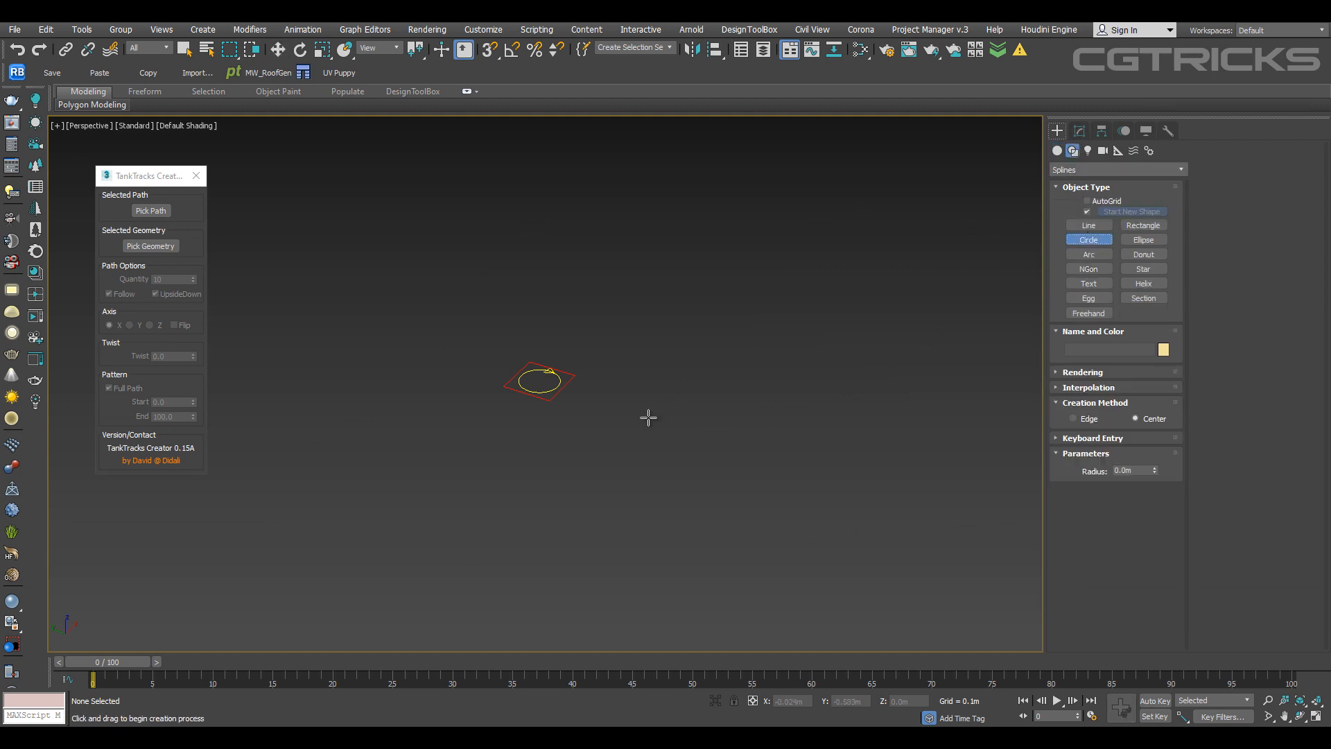
left_click_drag(647, 416, 686, 291)
scroll(687, 291, "down", 5)
scroll(678, 384, "up", 5)
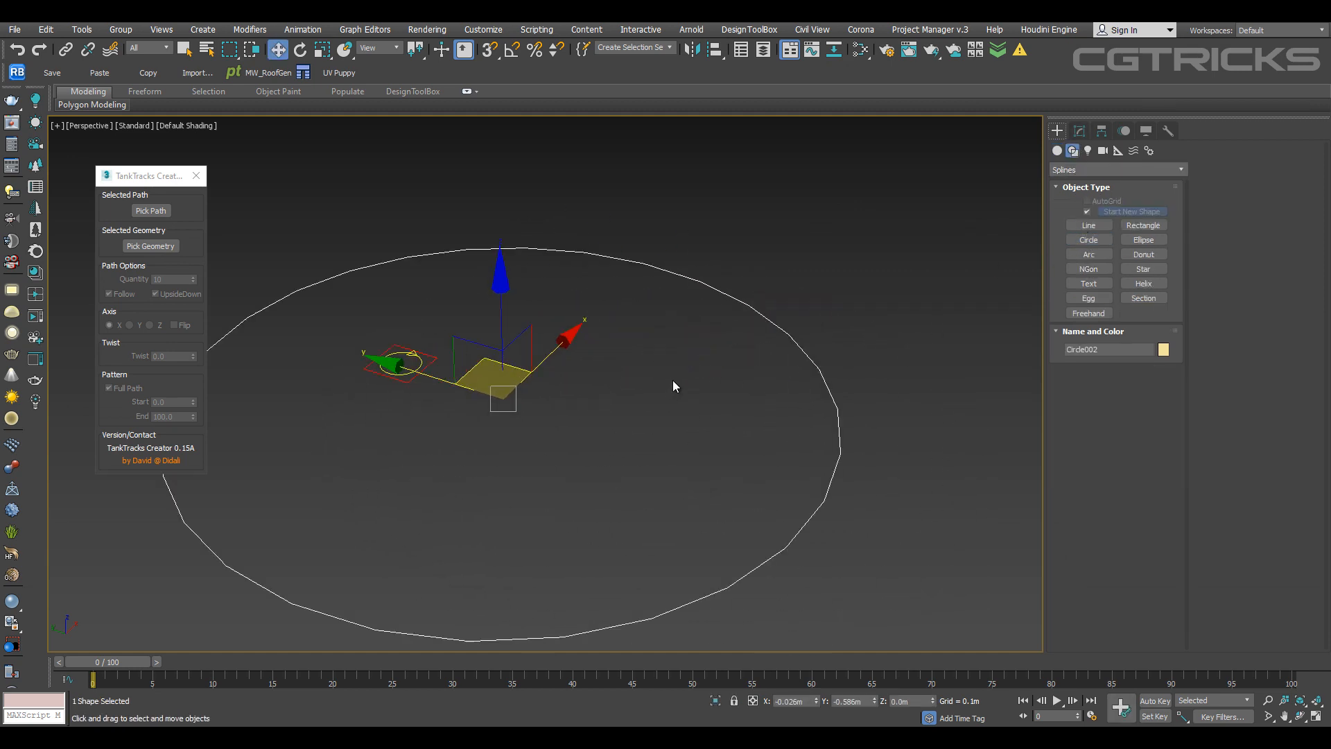
Create a small teapot just outside the large circle spline
left_click(1057, 150)
left_click(1088, 272)
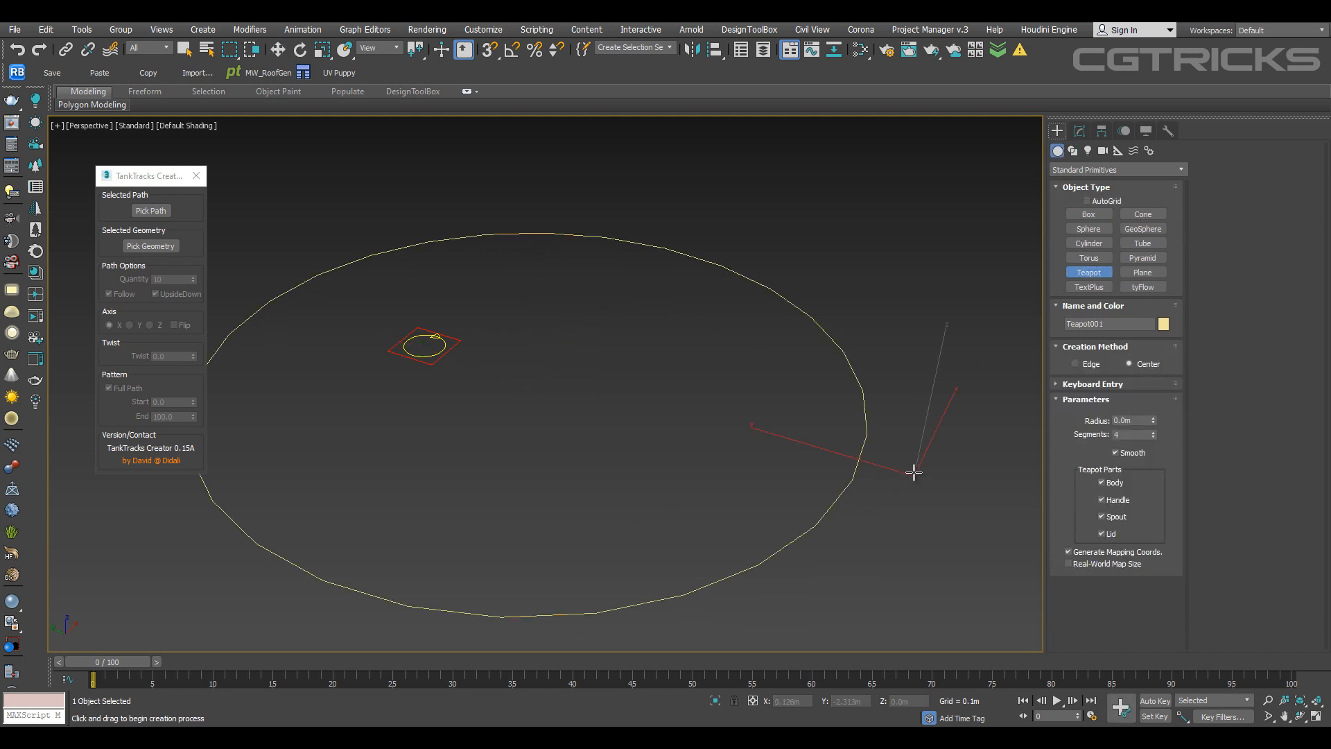
right_click(879, 343)
Assign the large circle as the path and the teapot as the geometry in TankTracks Creator
left_click(151, 210)
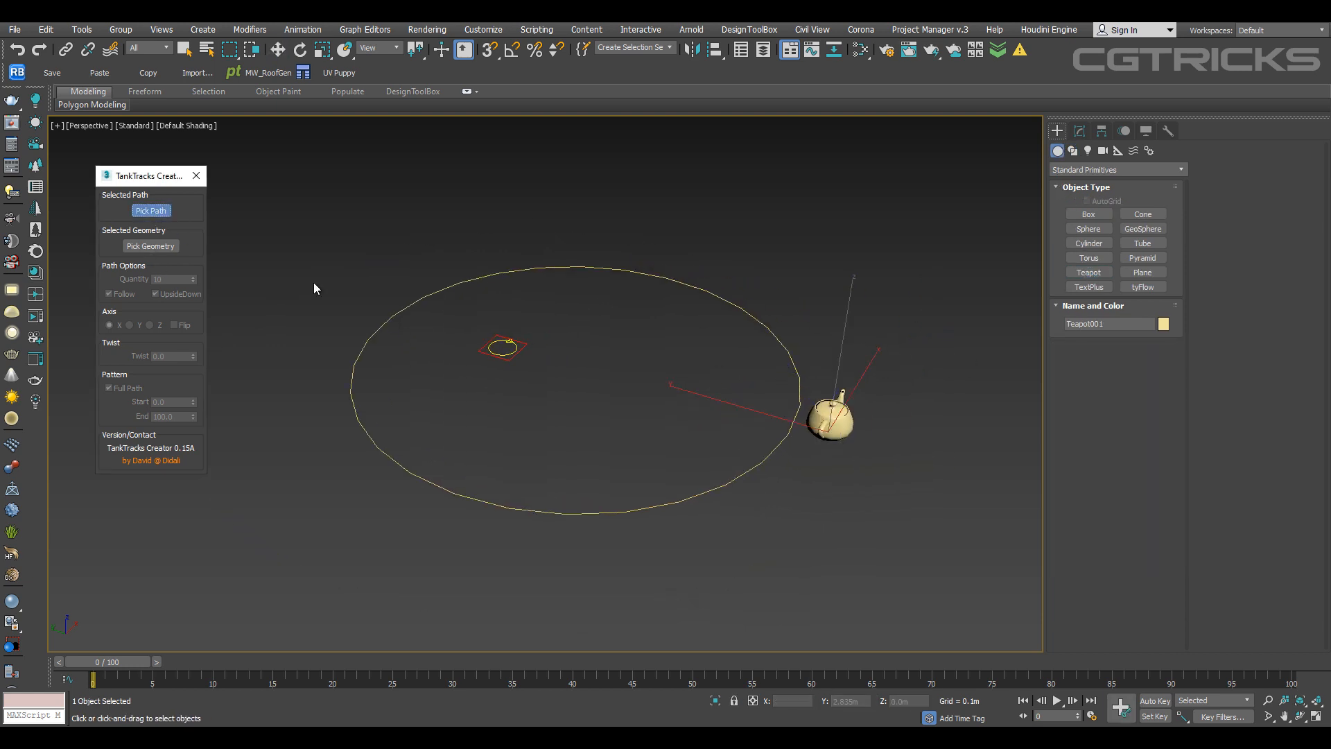
left_click(460, 284)
left_click(156, 246)
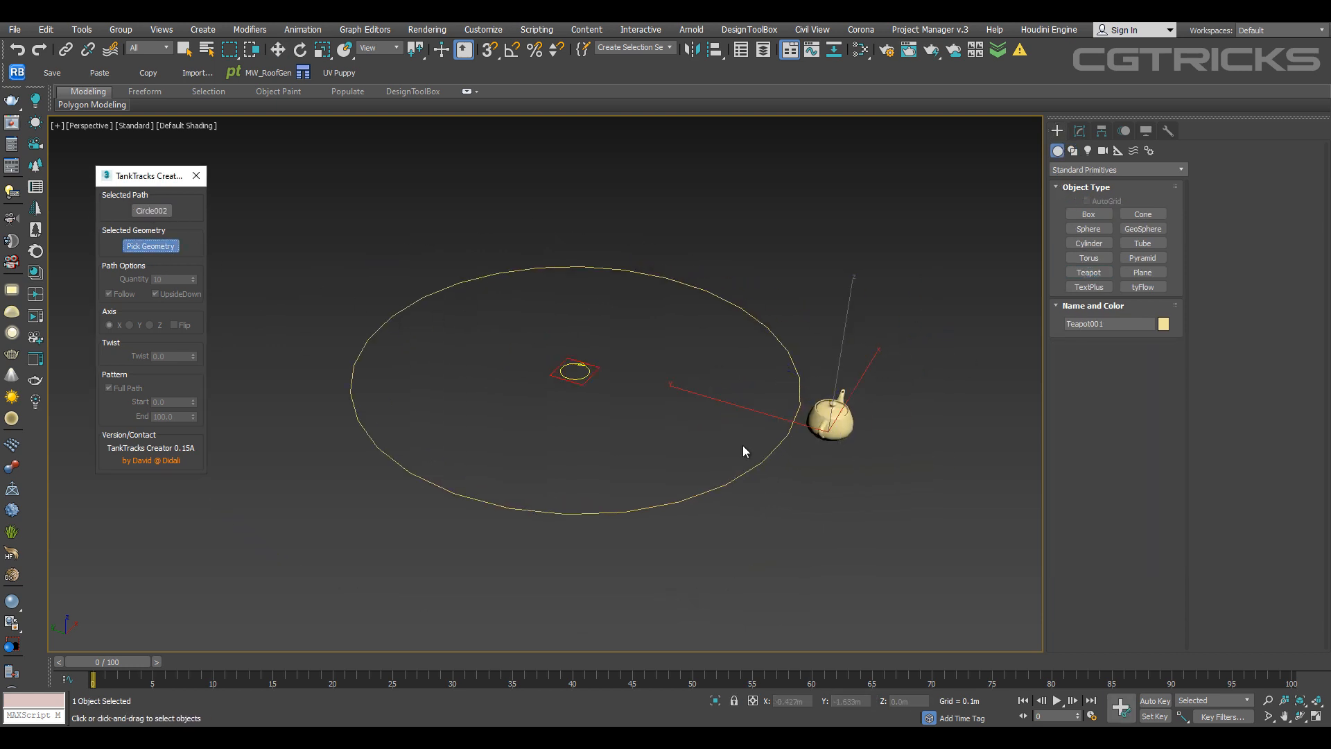
scroll(655, 415, "up", 3)
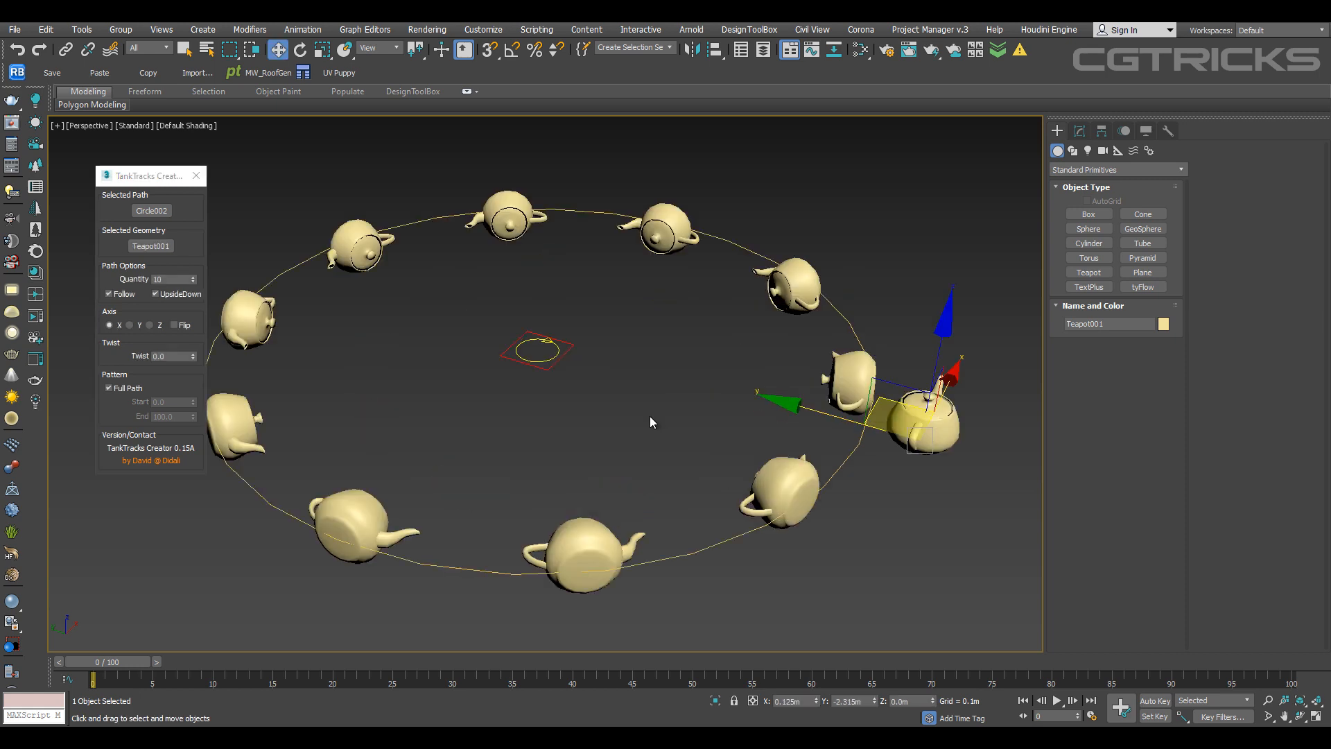
Set the quantity of teapots along the circular path to 14
left_click(193, 277)
left_click(193, 278)
left_click(194, 277)
Try the Y and Z axes and the Flip option on the teapots, ending on X with Flip off
left_click(131, 325)
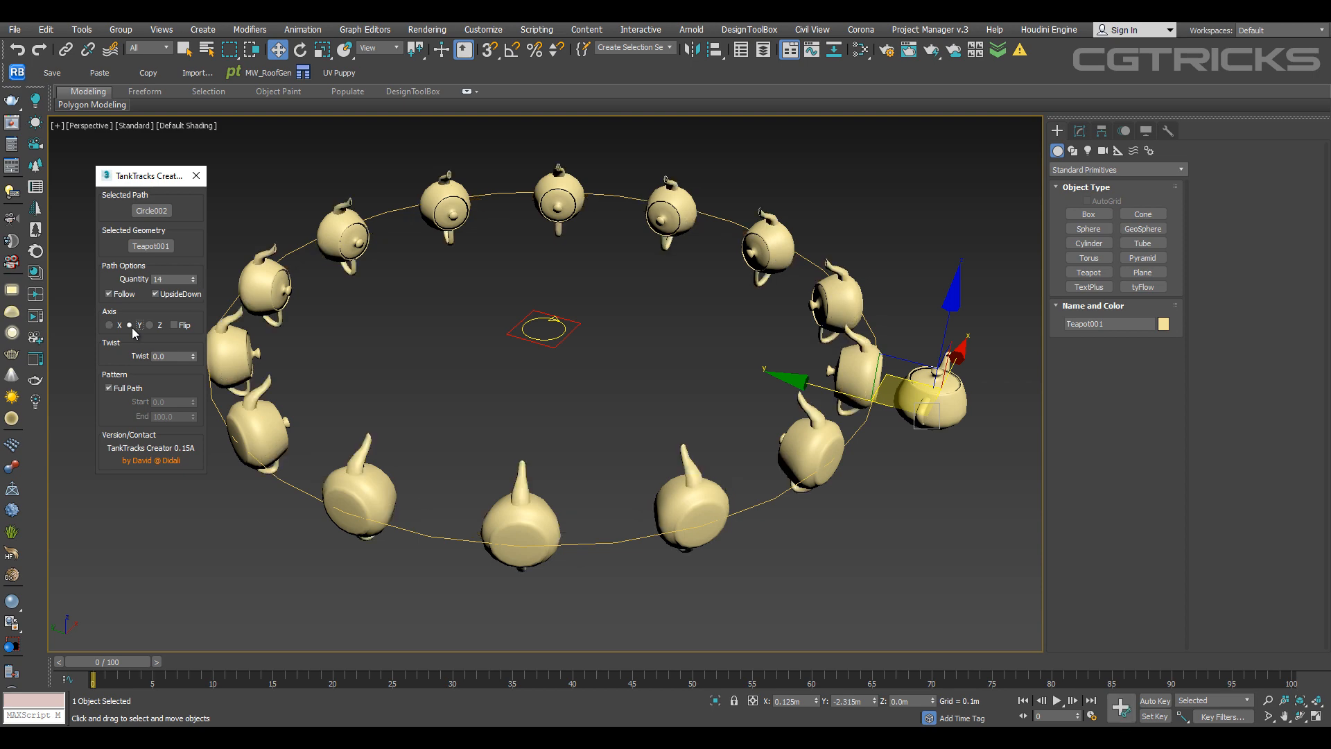
left_click(150, 326)
left_click(109, 325)
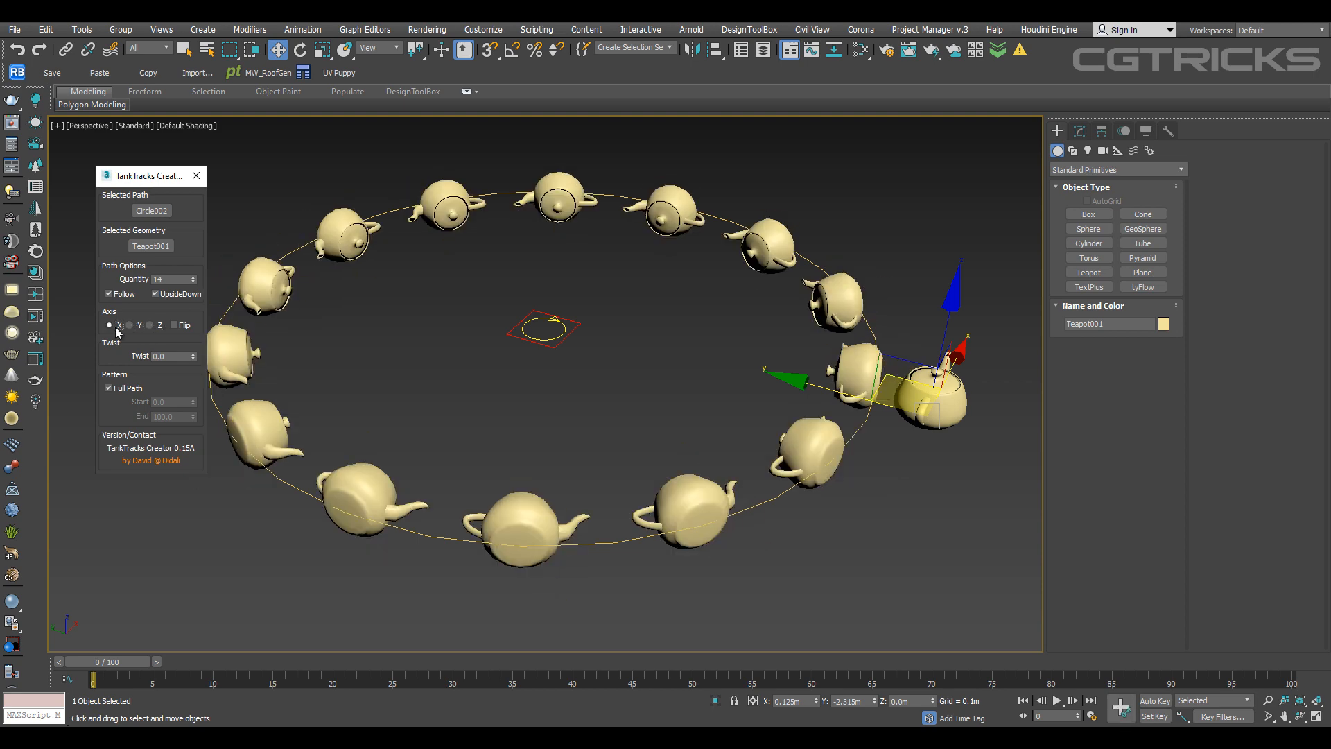
left_click(175, 325)
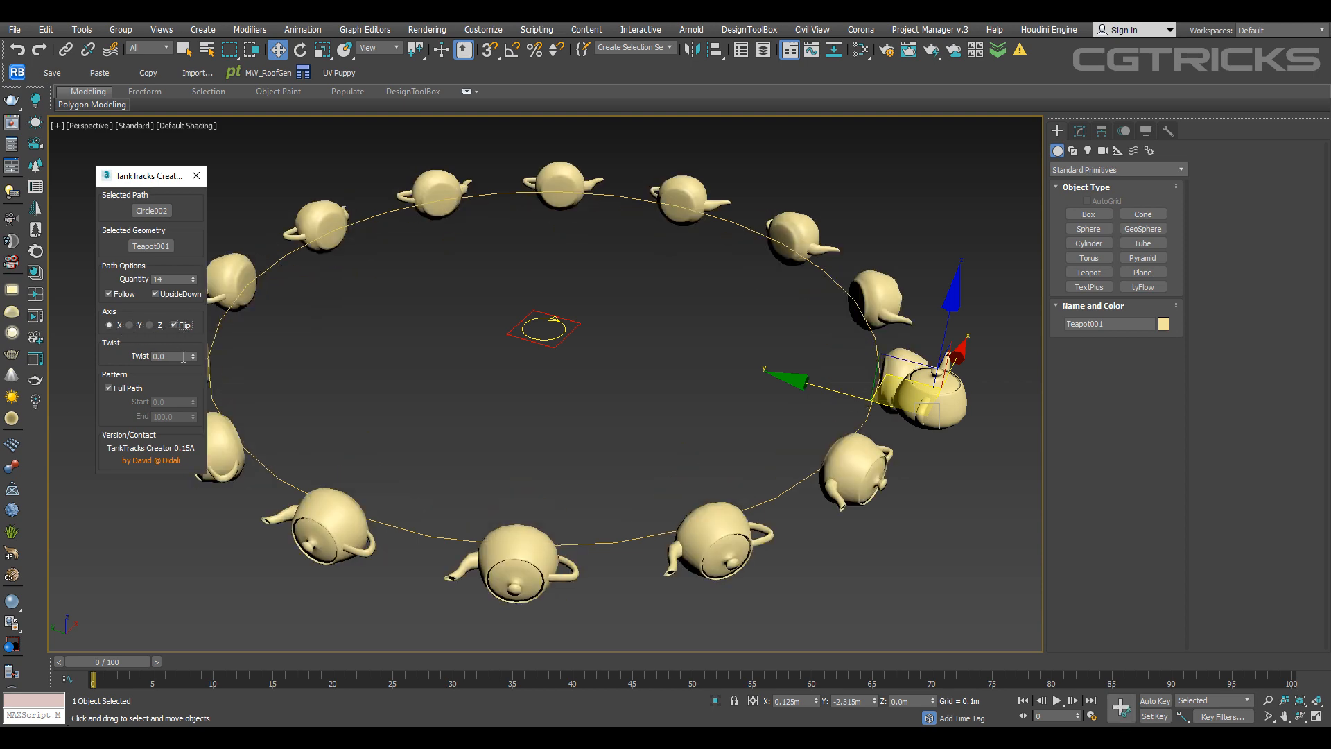
left_click(175, 325)
Set the twist of the teapots along the path to 90
mouse_move(193, 358)
left_mouse_down()
mouse_move(214, 408)
mouse_move(175, 355)
left_mouse_up()
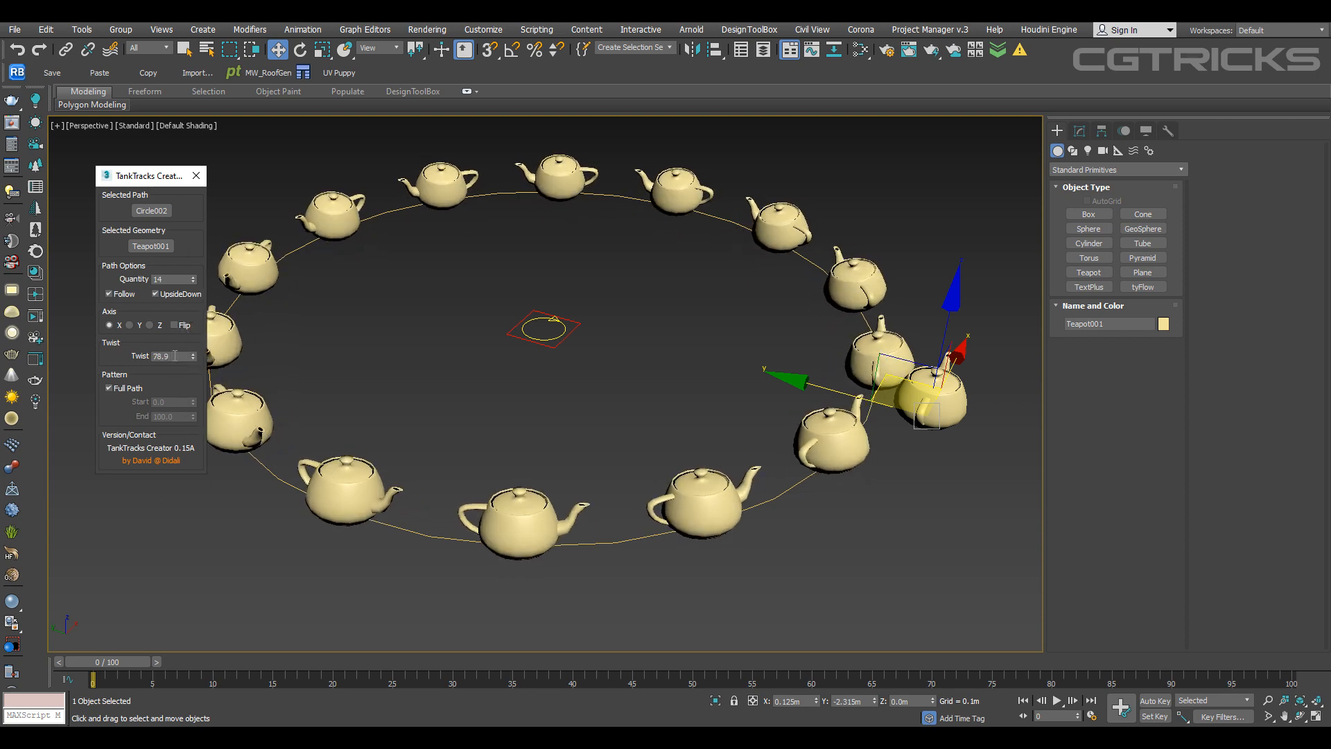
key("Return")
scroll(608, 377, "down", 3)
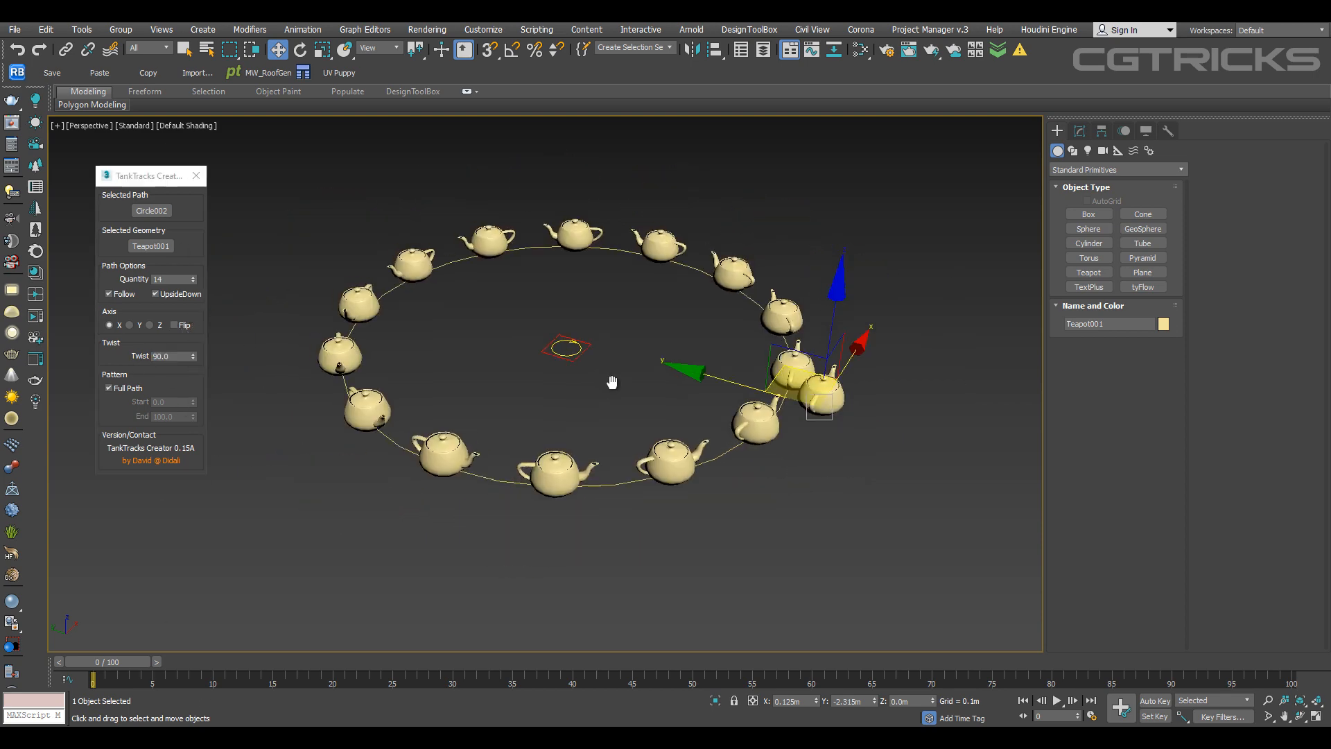
Try rotating the central controller circle around Z to slide the teapots along the path
scroll(557, 338, "up", 4)
left_click(557, 339)
key("e")
left_click_drag(677, 362, 642, 317)
middle_click_drag(688, 338, 631, 350)
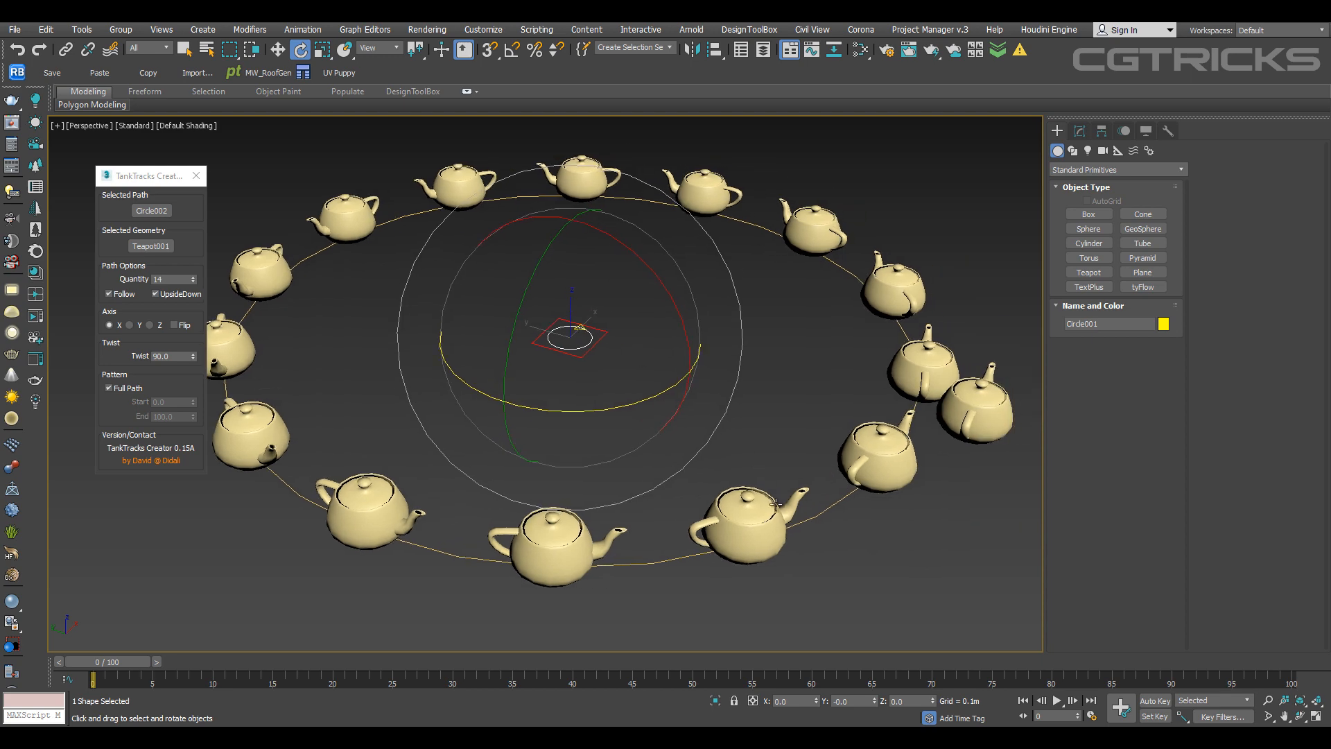
Animate the controller circle with Auto Key by rotating it about 160 degrees around Z at frame 100, and play the animation
left_click(1145, 702)
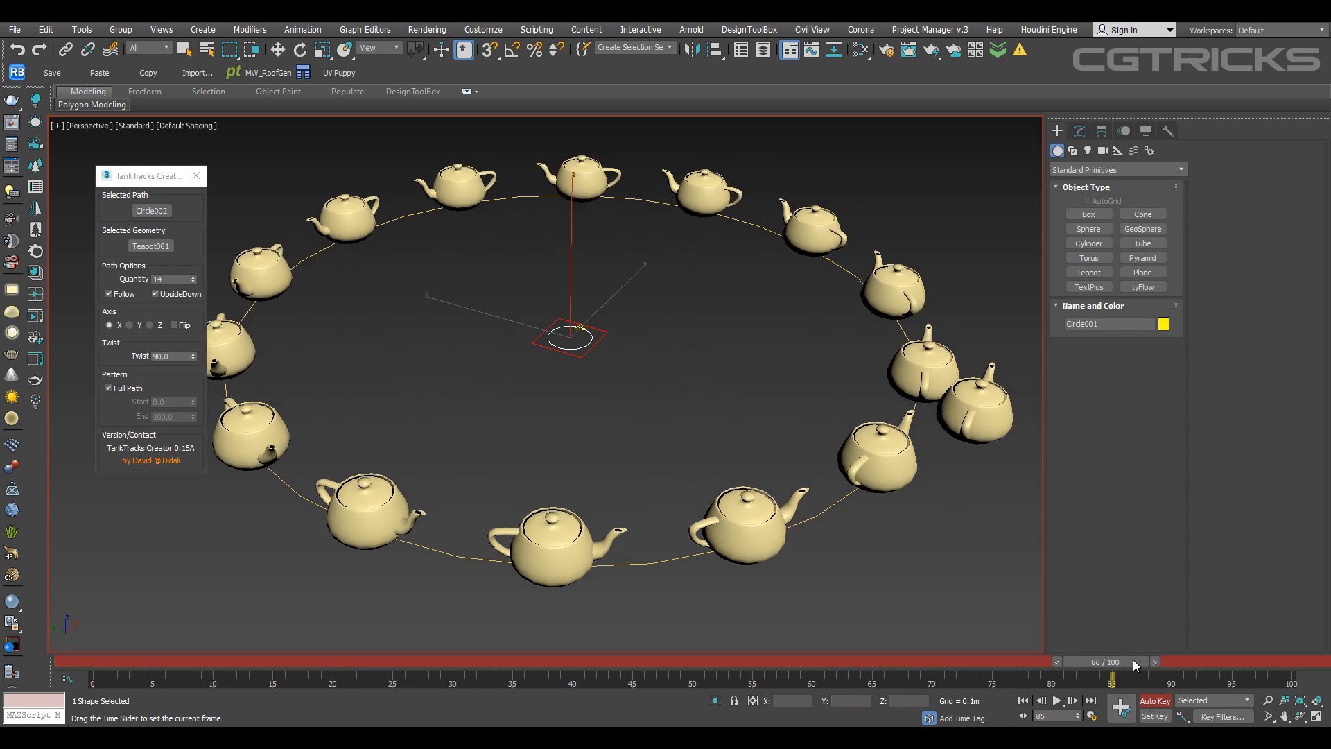
left_click_drag(1135, 664, 1303, 663)
key("e")
left_click_drag(649, 395, 418, 375)
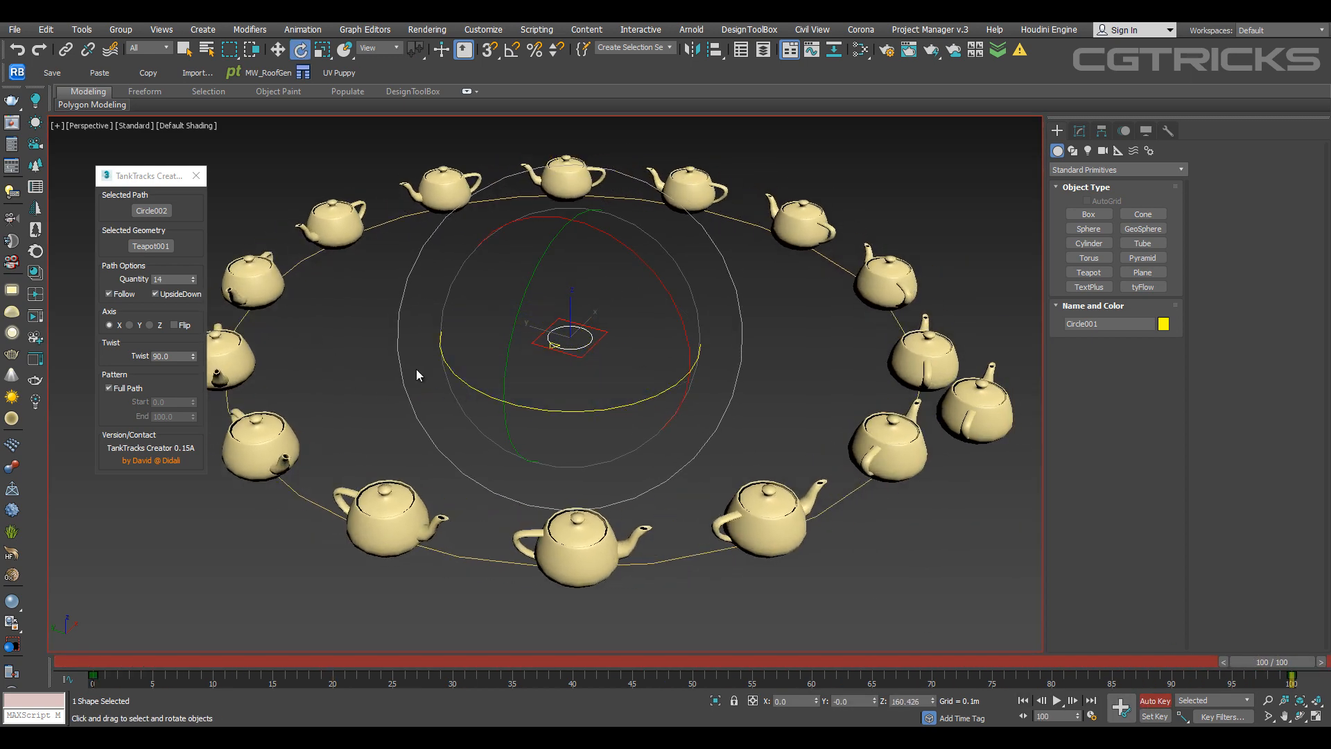
left_click(1154, 700)
left_click(1056, 700)
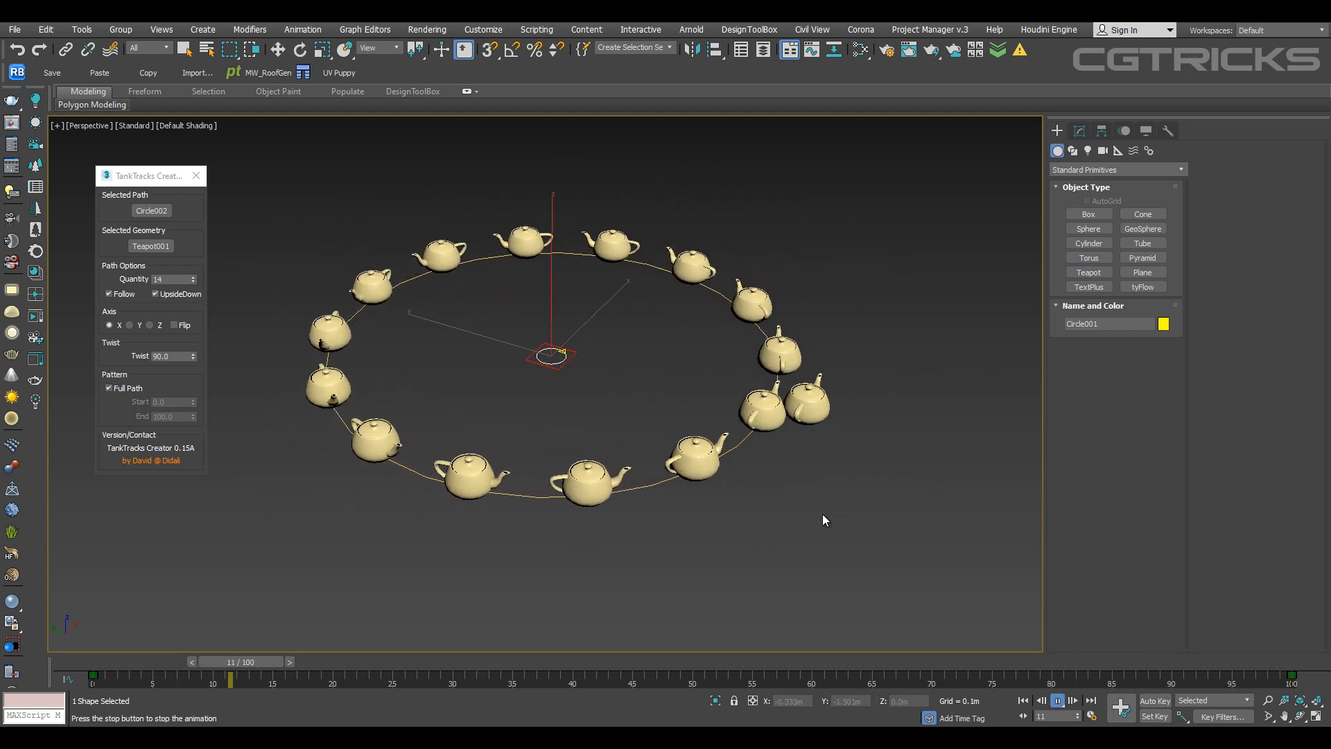
left_click(1057, 700)
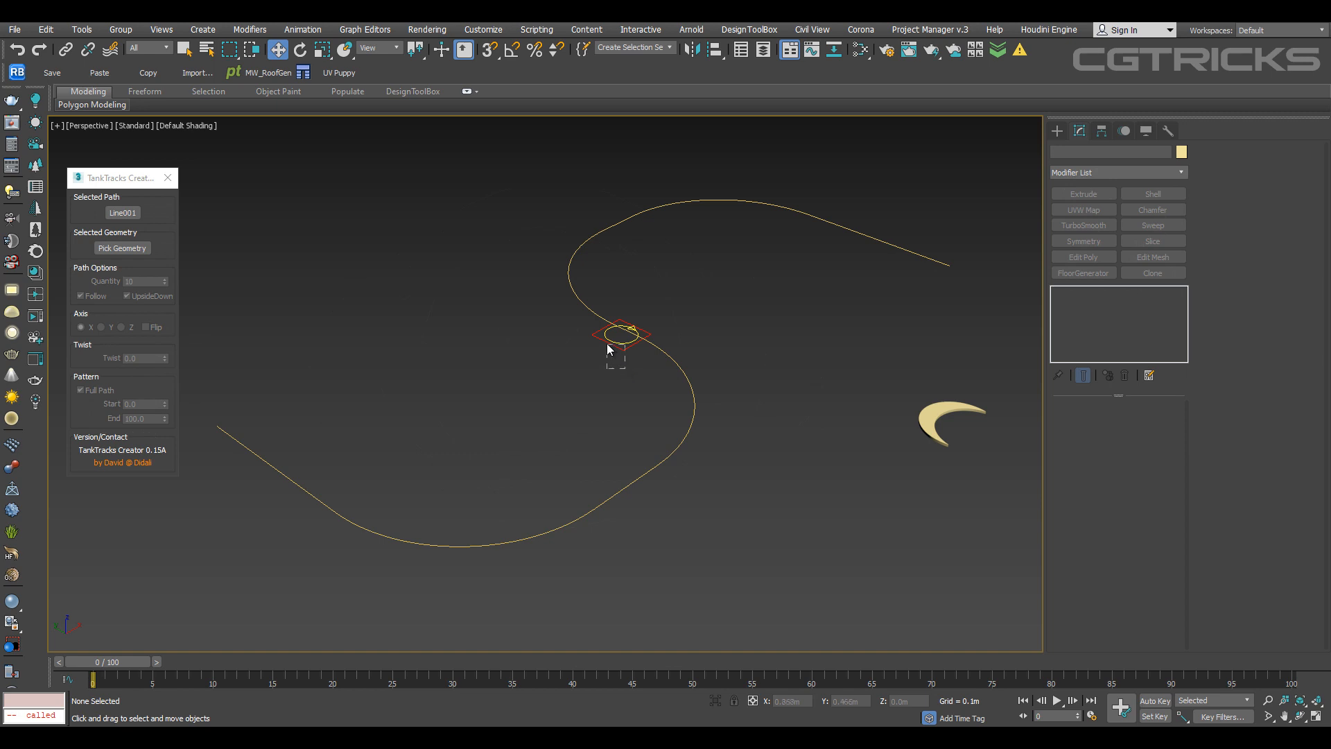
Move the controller circle off the S-shaped path to above the crescent, and pick the crescent as the geometry
left_click_drag(606, 345, 971, 333)
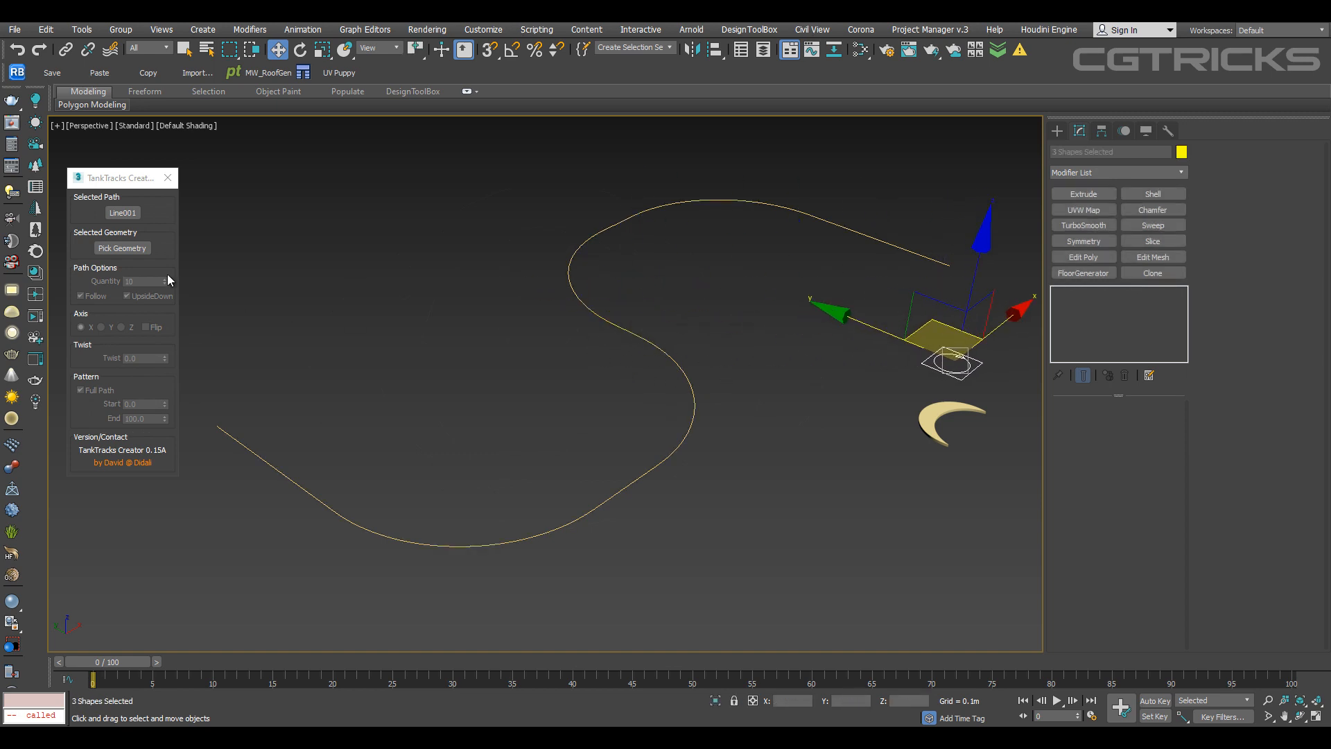
left_click(931, 413)
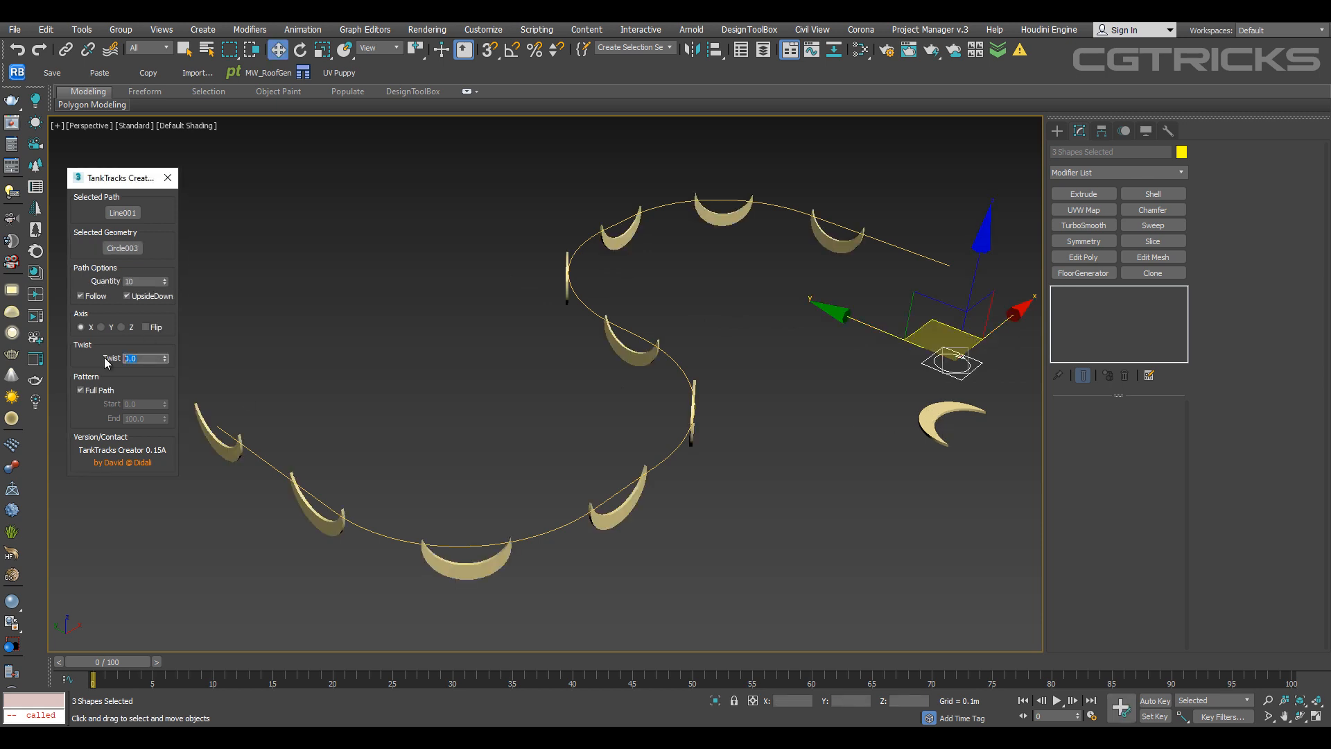
Set the crescents' twist to 90, their axis to Y and the quantity to 83
type("90")
key("Return")
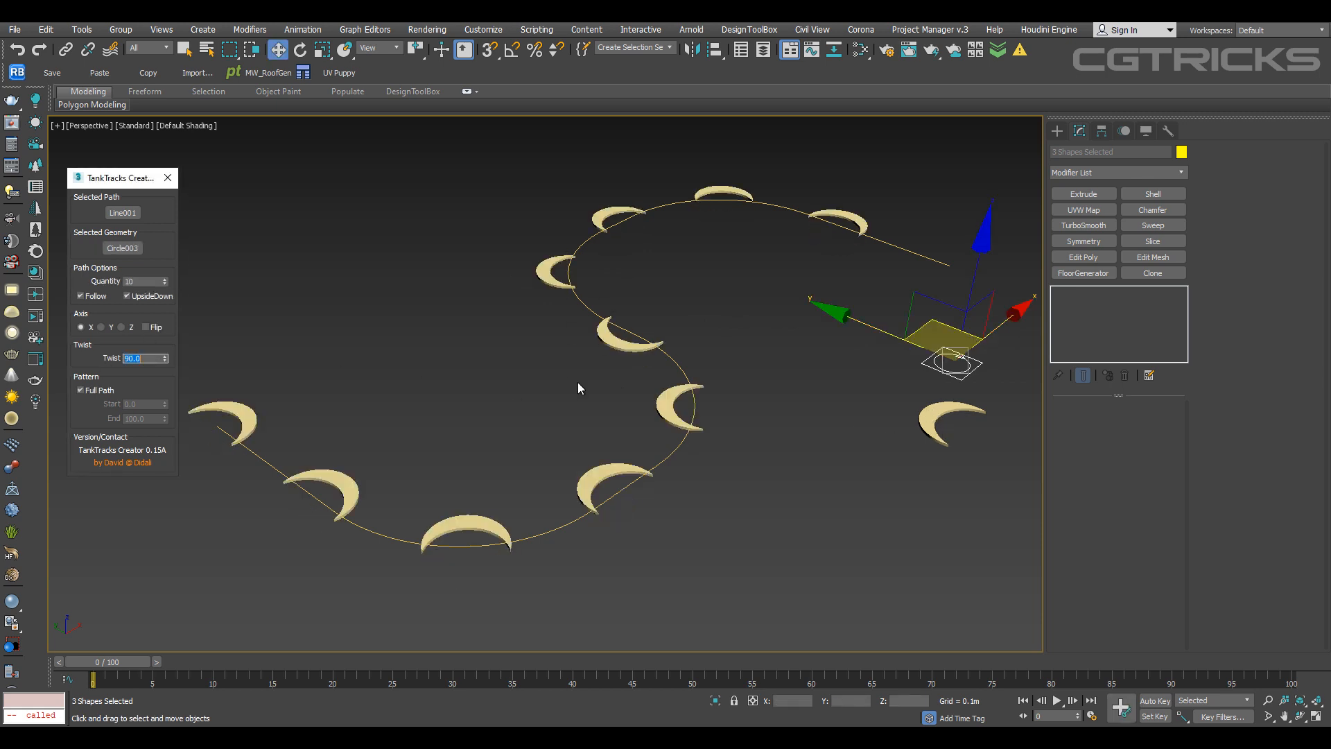
left_click(102, 327)
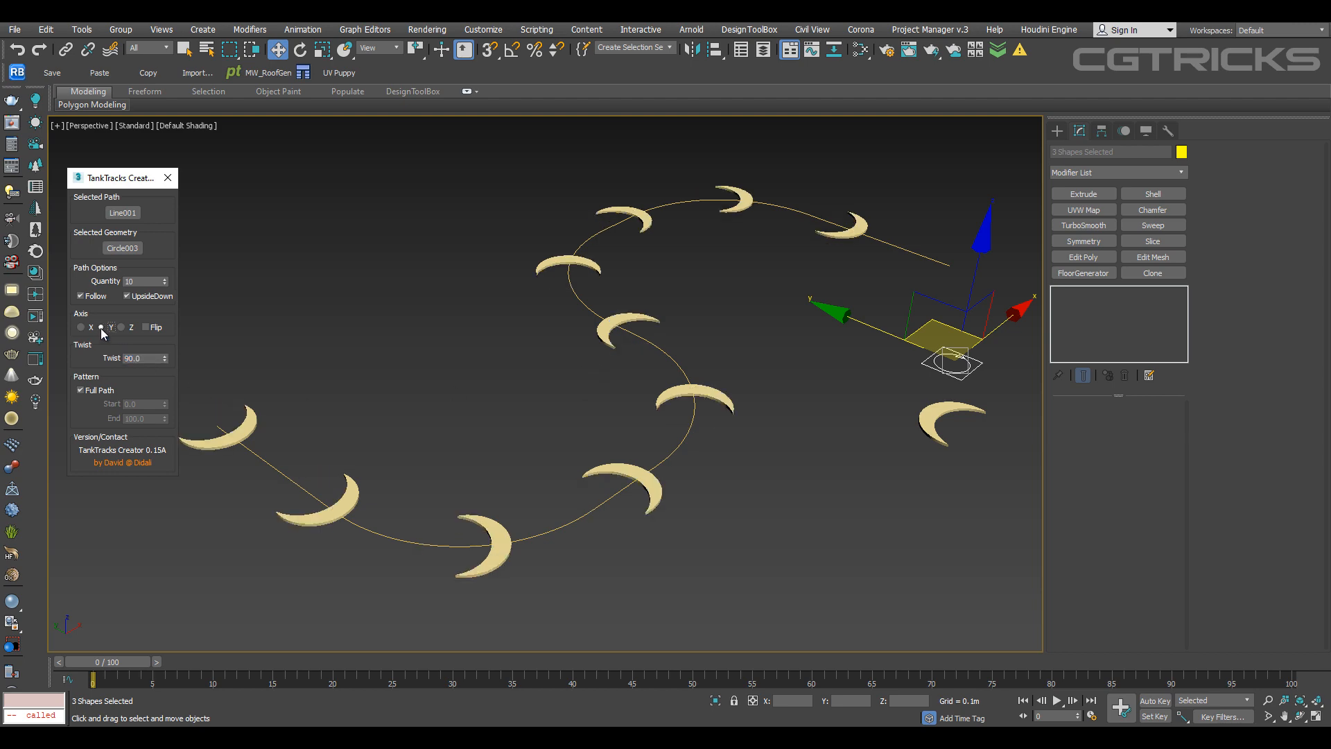
left_click_drag(165, 282, 167, 229)
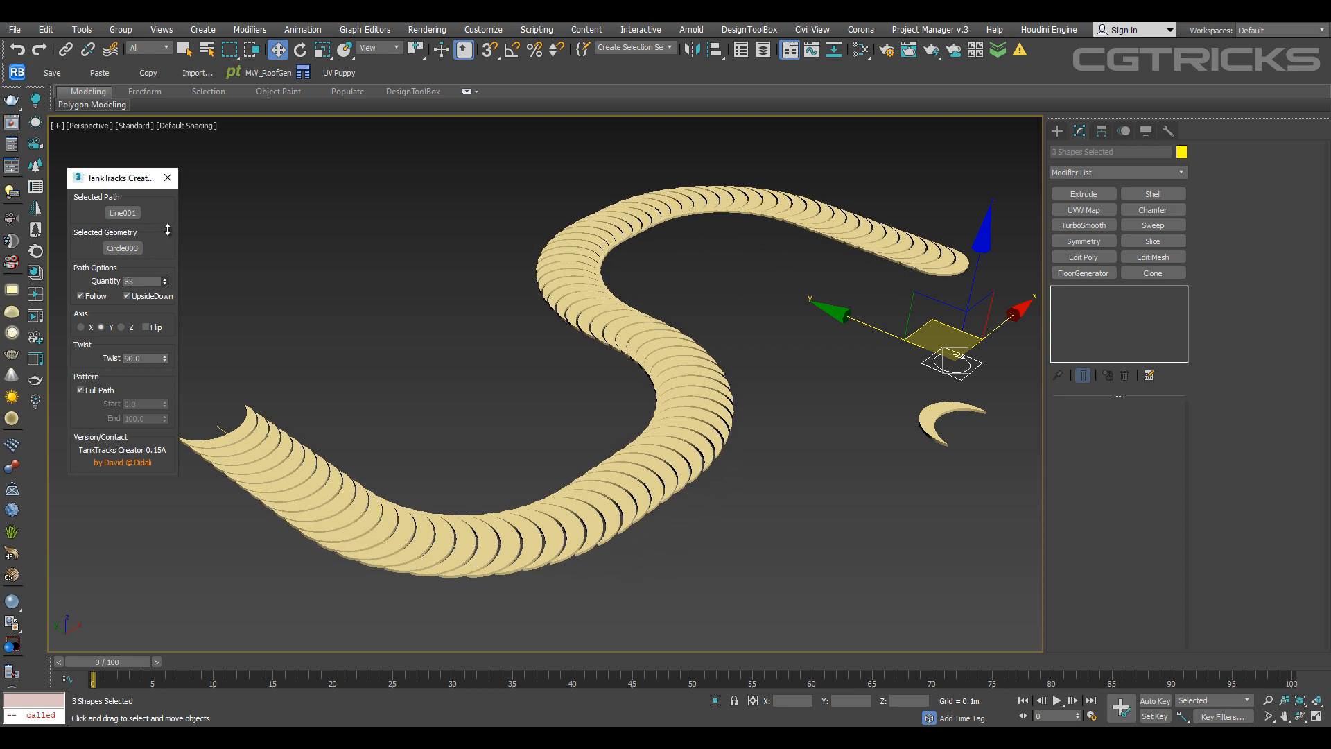
Rotate the controller circle beside the crescent to about 50 degrees around Z
middle_click_drag(810, 363, 801, 455, "alt")
left_click(899, 507)
left_click(812, 485)
key("e")
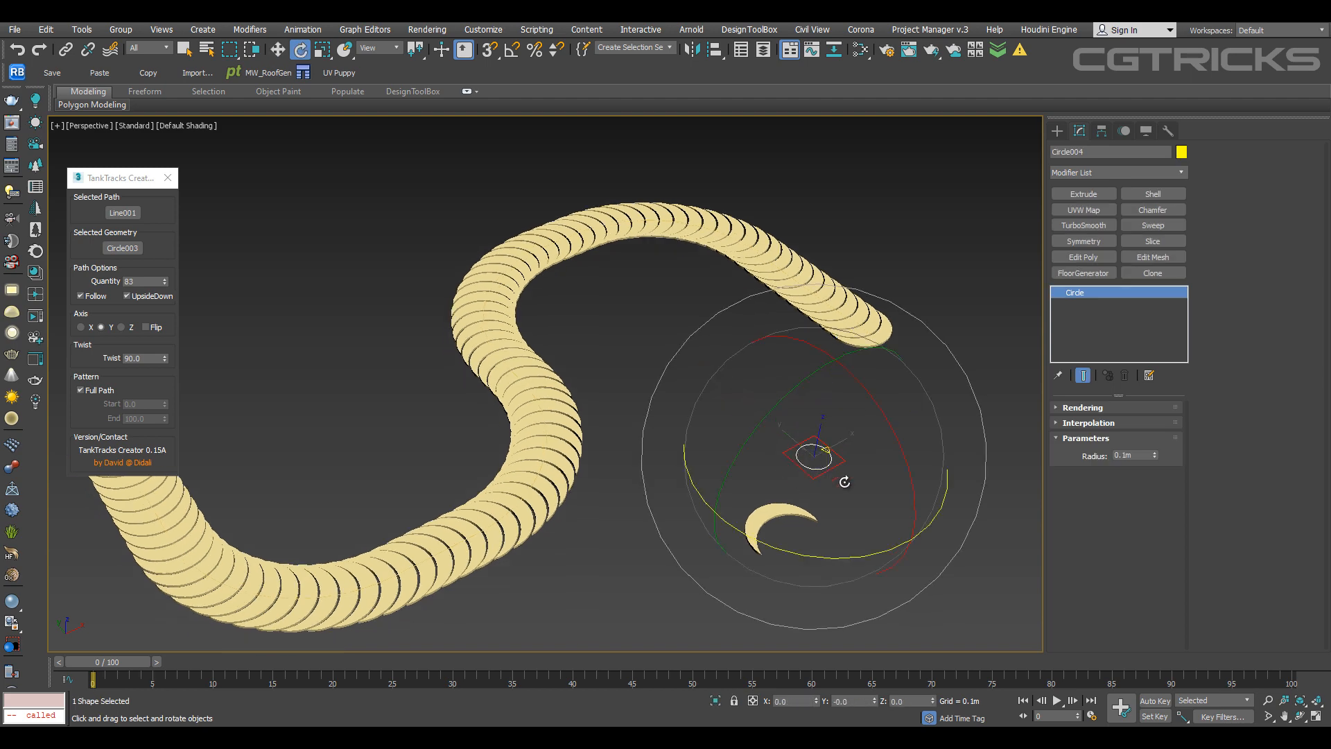
mouse_move(886, 549)
left_mouse_down()
mouse_move(796, 555)
mouse_move(916, 529)
mouse_move(944, 467)
mouse_move(945, 414)
mouse_move(926, 526)
mouse_move(957, 416)
mouse_move(769, 594)
mouse_move(965, 475)
mouse_move(895, 557)
mouse_move(840, 543)
mouse_move(879, 544)
left_mouse_up()
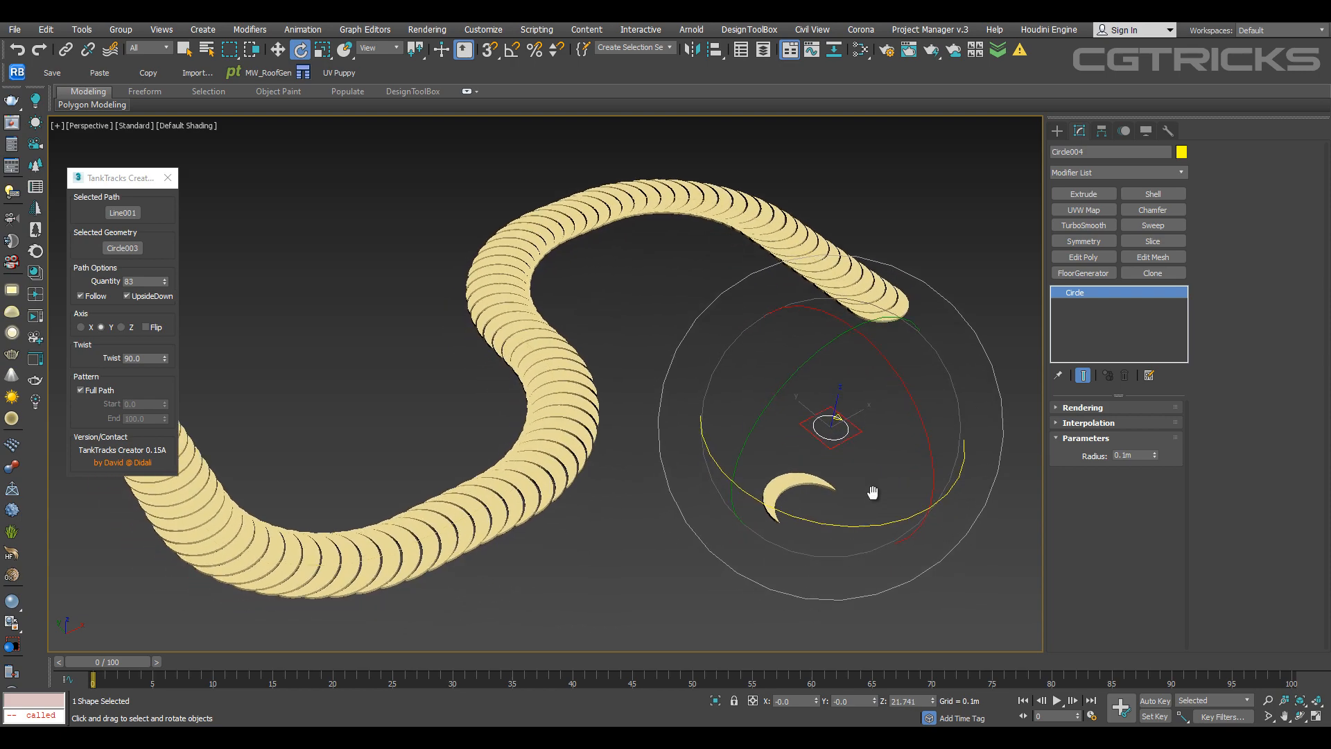
left_click_drag(929, 701, 920, 528)
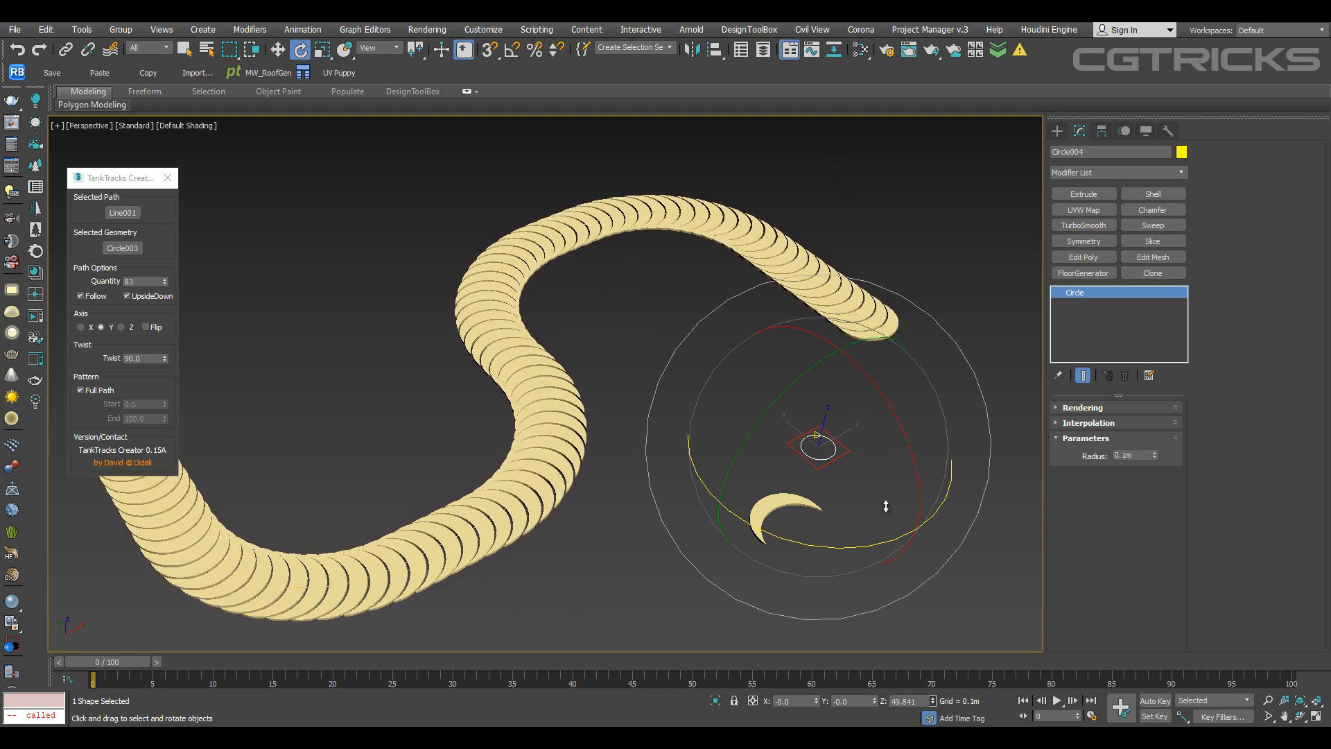
Record an Auto Key rotation of the controller circle at frame 100, ending at about -9 degrees around Z
left_click(1154, 701)
left_click_drag(118, 660, 1269, 662)
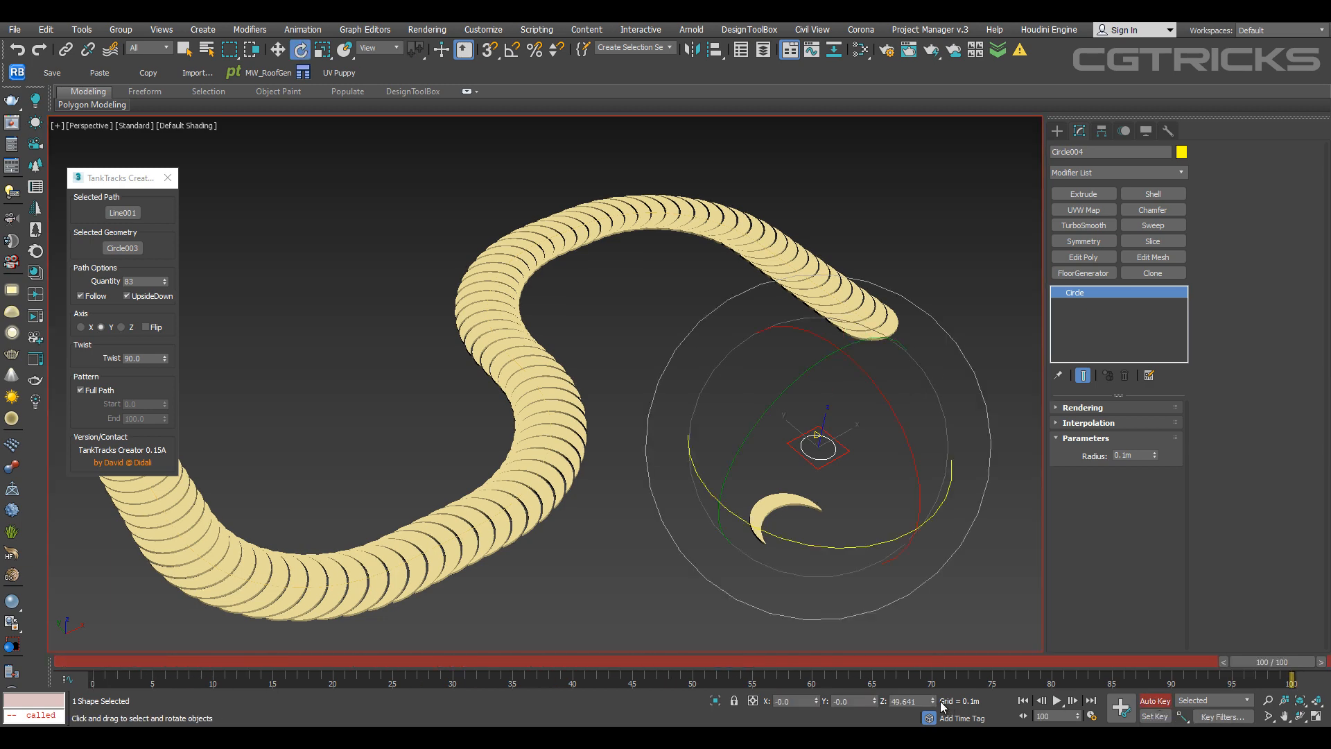
left_click_drag(933, 697, 886, 466)
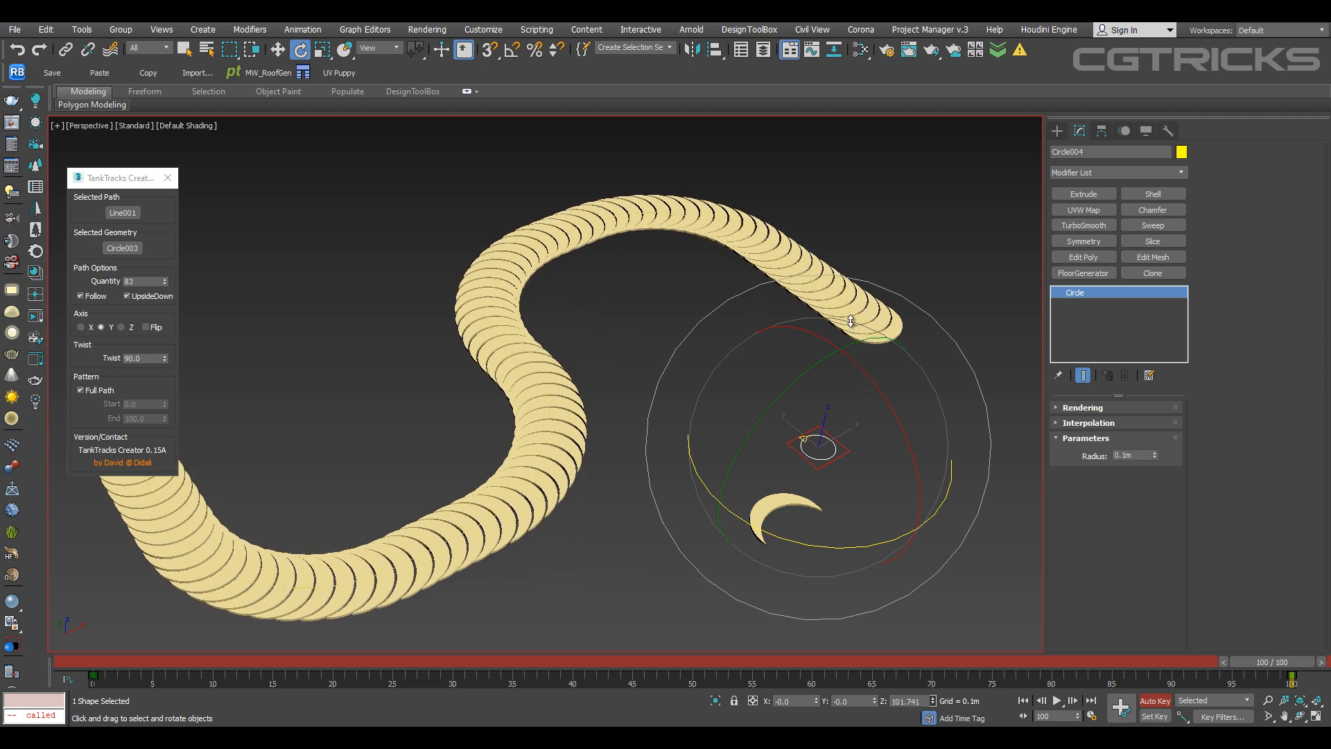
left_click_drag(754, 236, 764, 84)
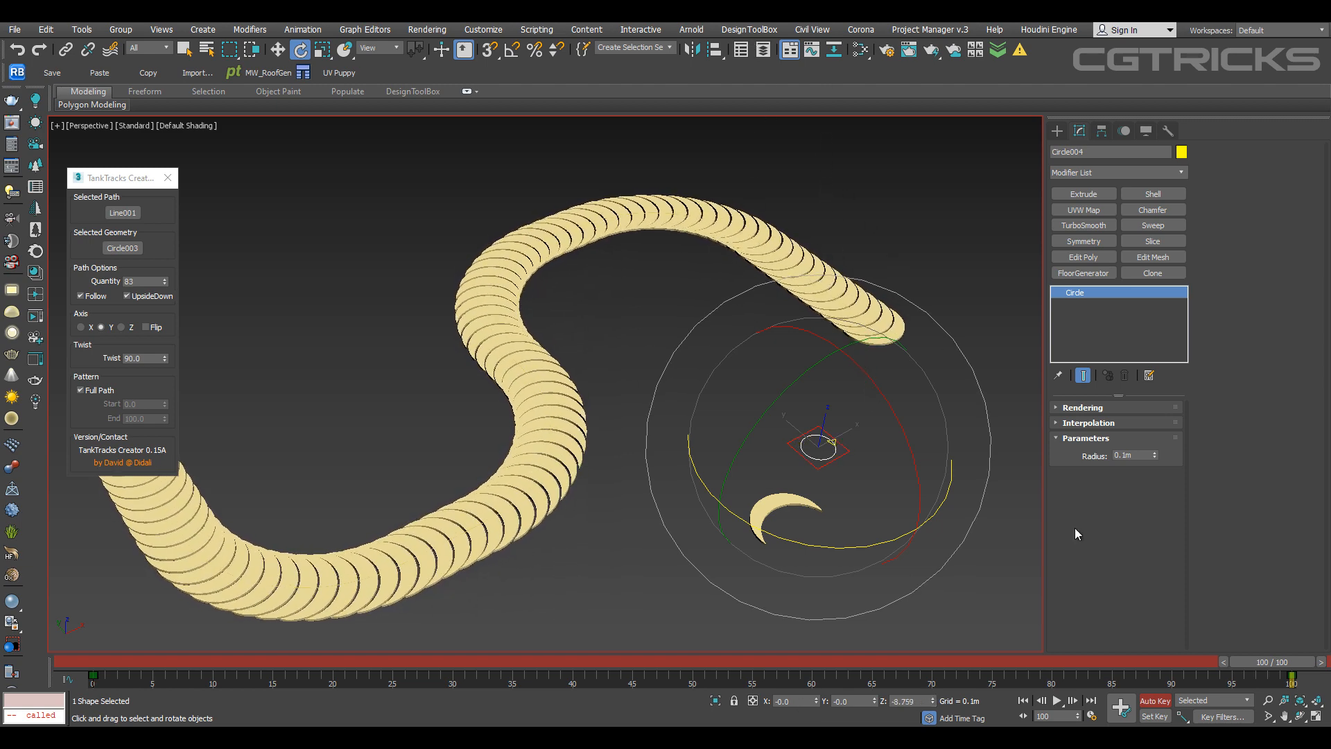
Play the crescent track animation and examine its motion from the opposite side
left_click(1058, 701)
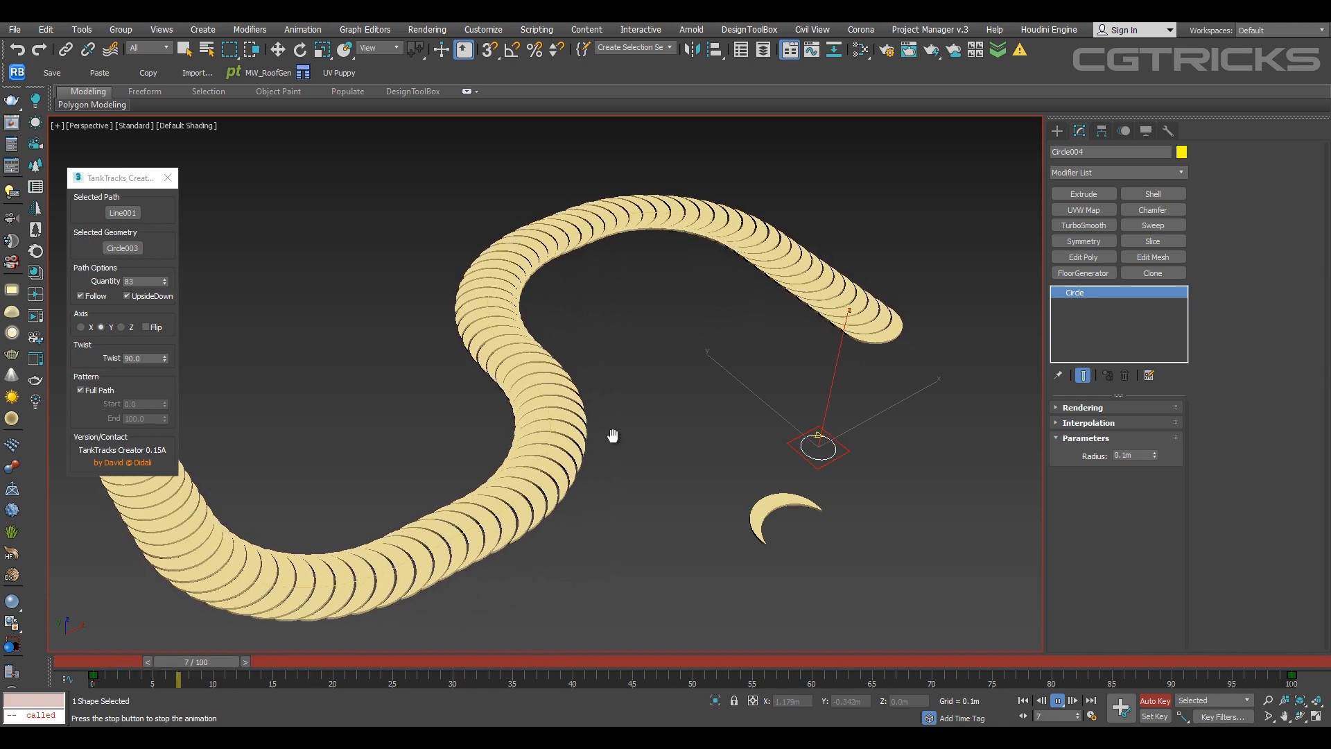
middle_click_drag(613, 437, 662, 416)
scroll(663, 416, "down", 3)
middle_click_drag(589, 456, 700, 446, "alt")
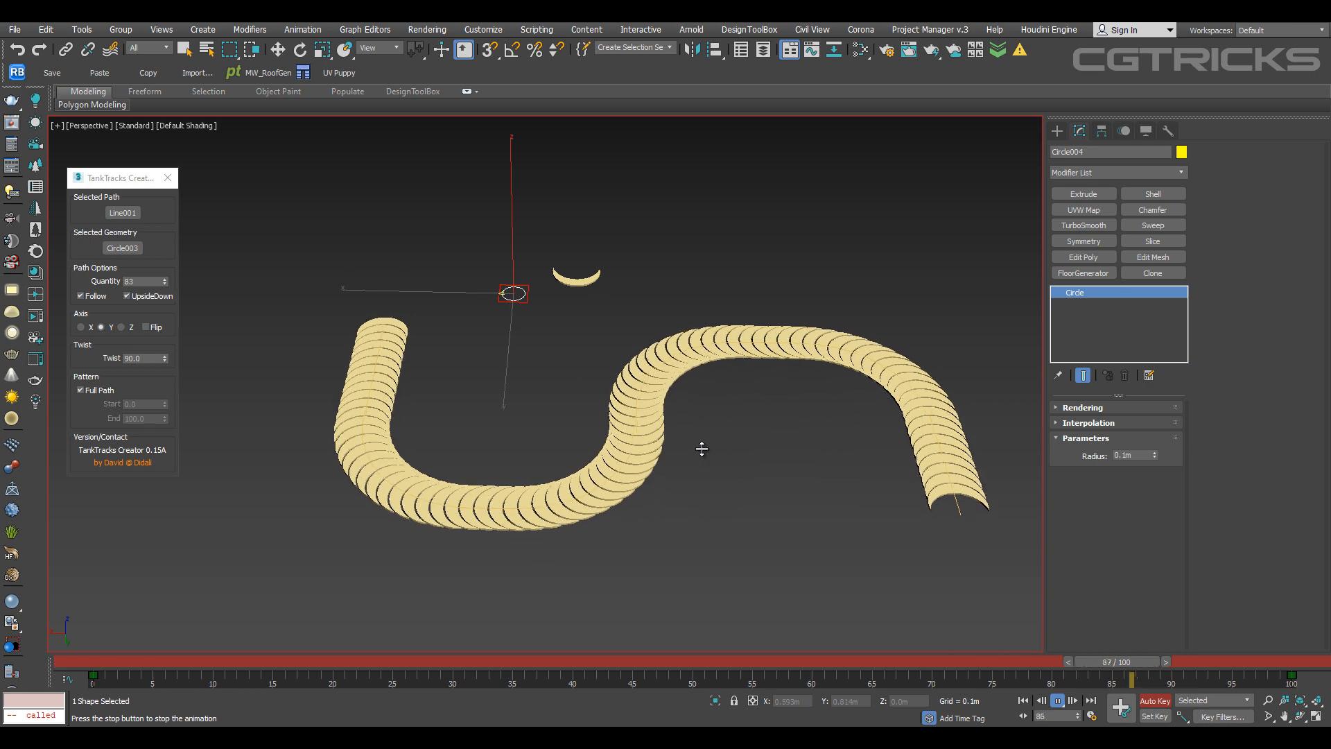
left_click(1059, 701)
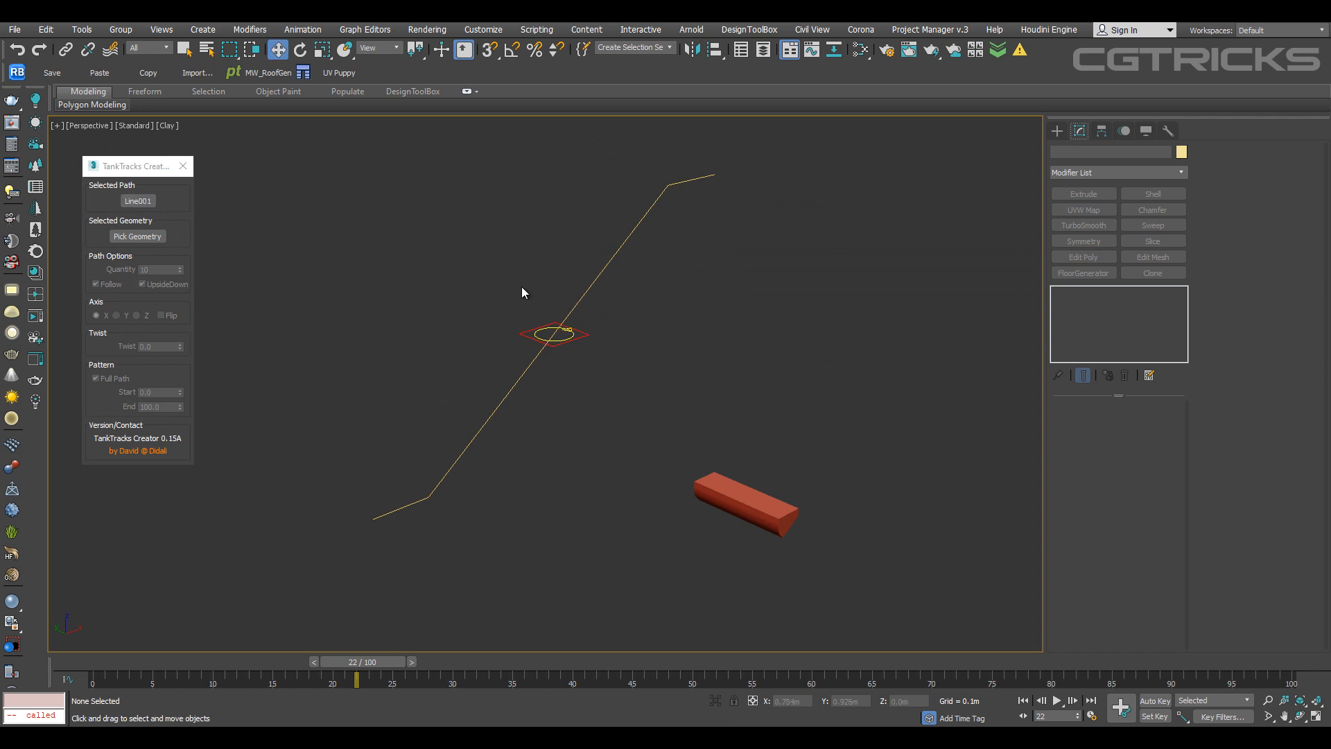
Move the controller circle away from the sloped line to above the red block, and pick the block as the geometry
right_click(522, 285)
left_click_drag(470, 274, 734, 421)
left_click(594, 407)
left_click(724, 495)
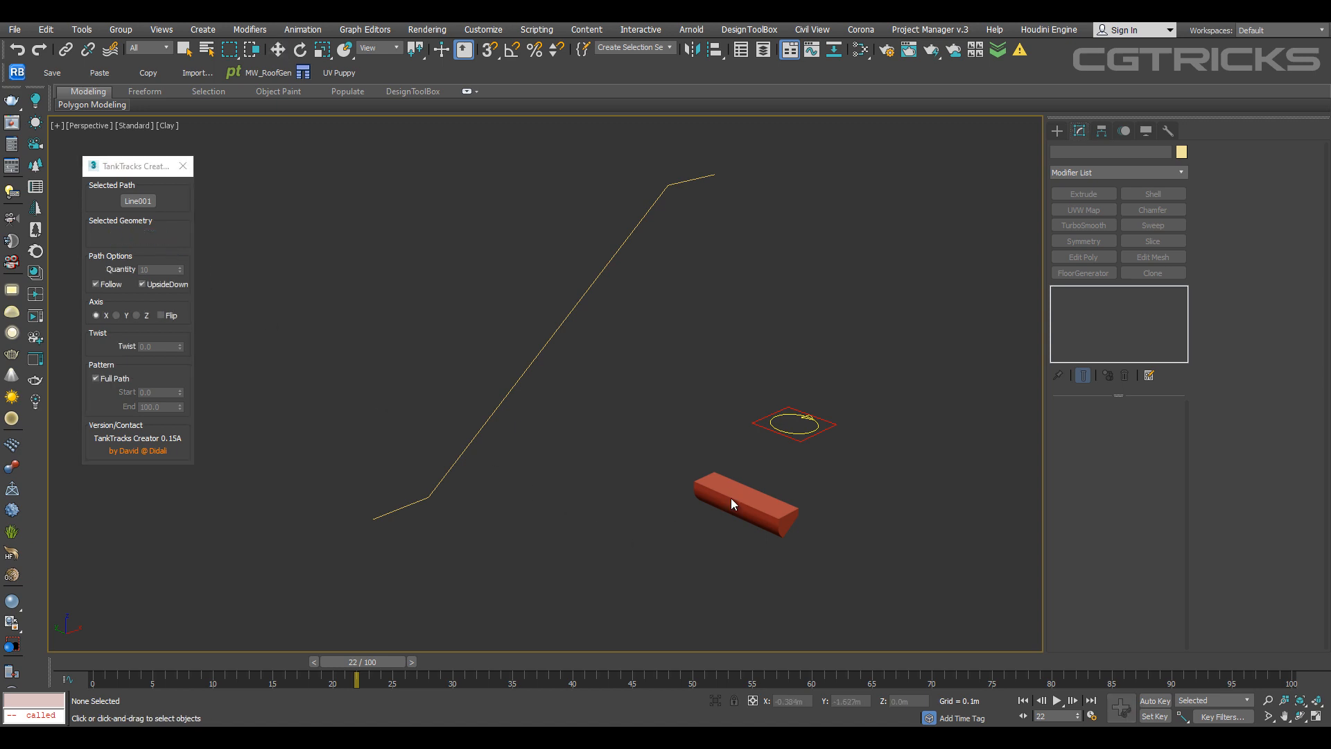
middle_click_drag(609, 362, 558, 407)
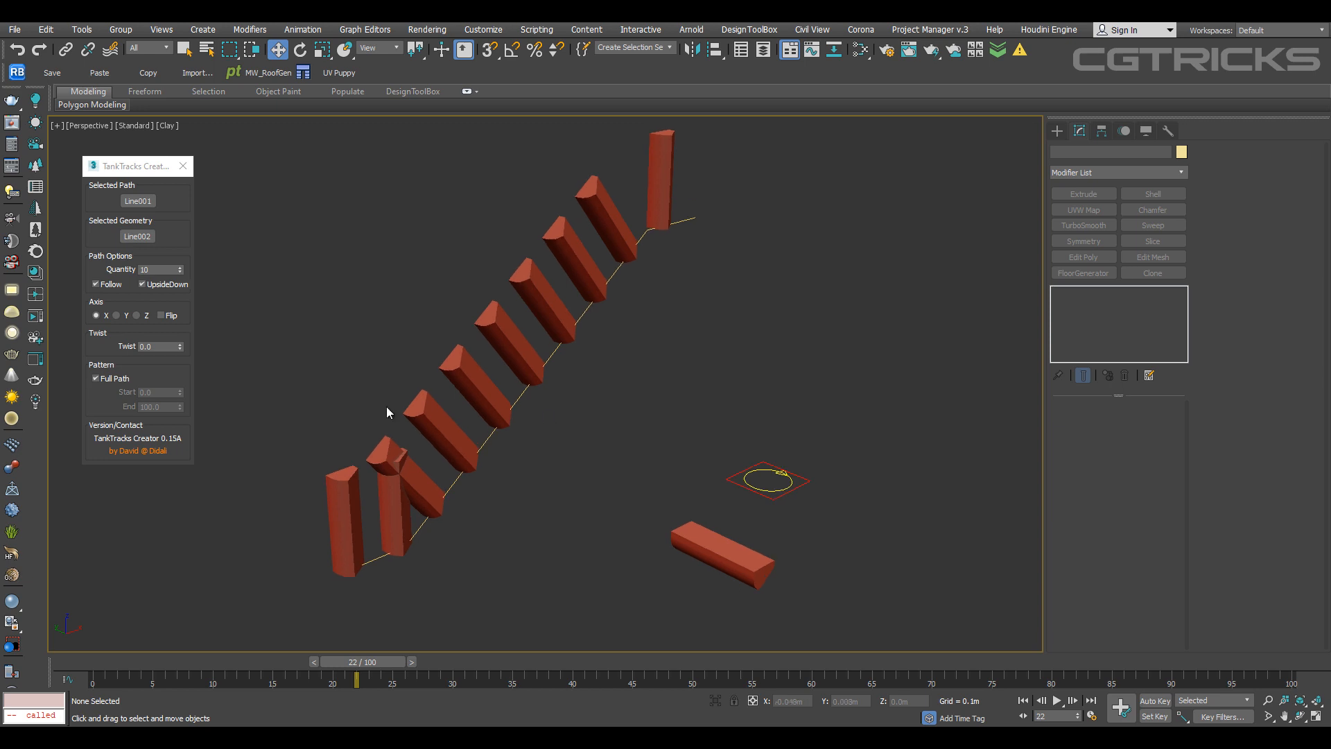
Turn off Follow and set the twist to 90 so the red blocks lie level as stair treads
left_click(96, 284)
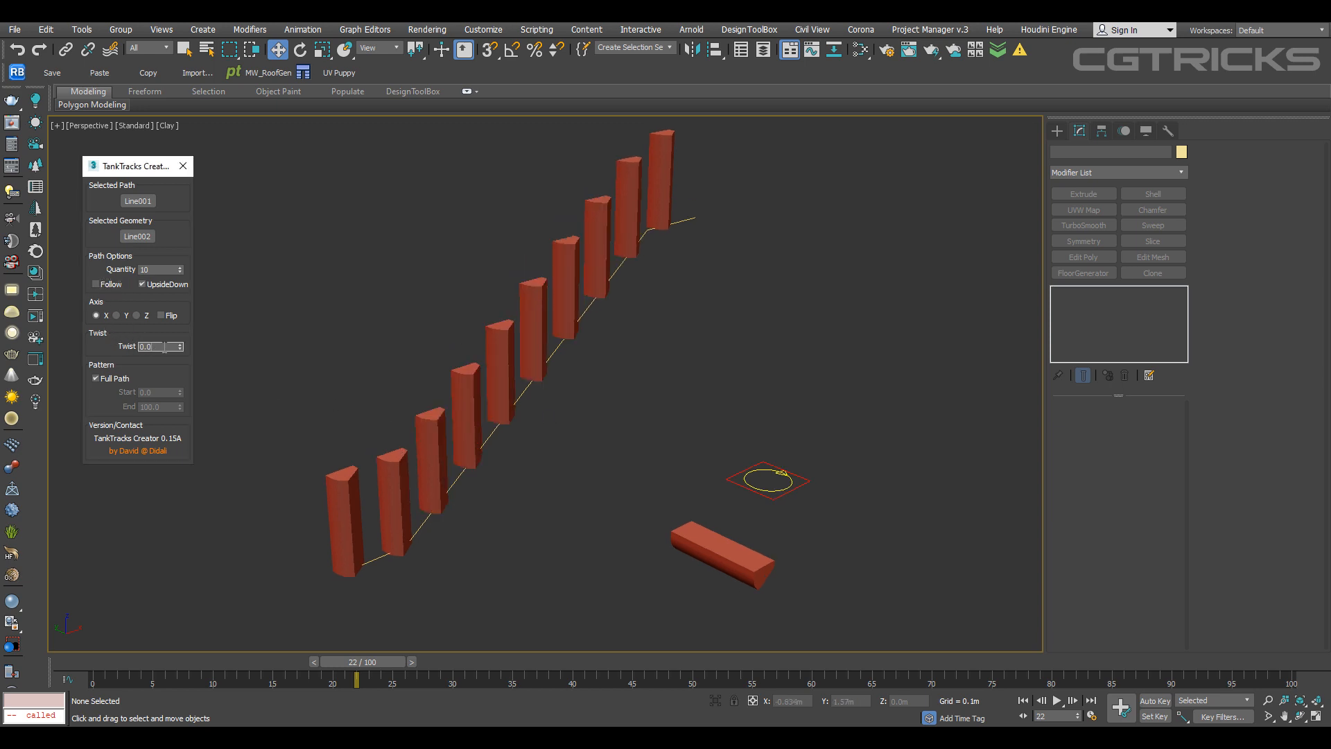
type("90")
key("Return")
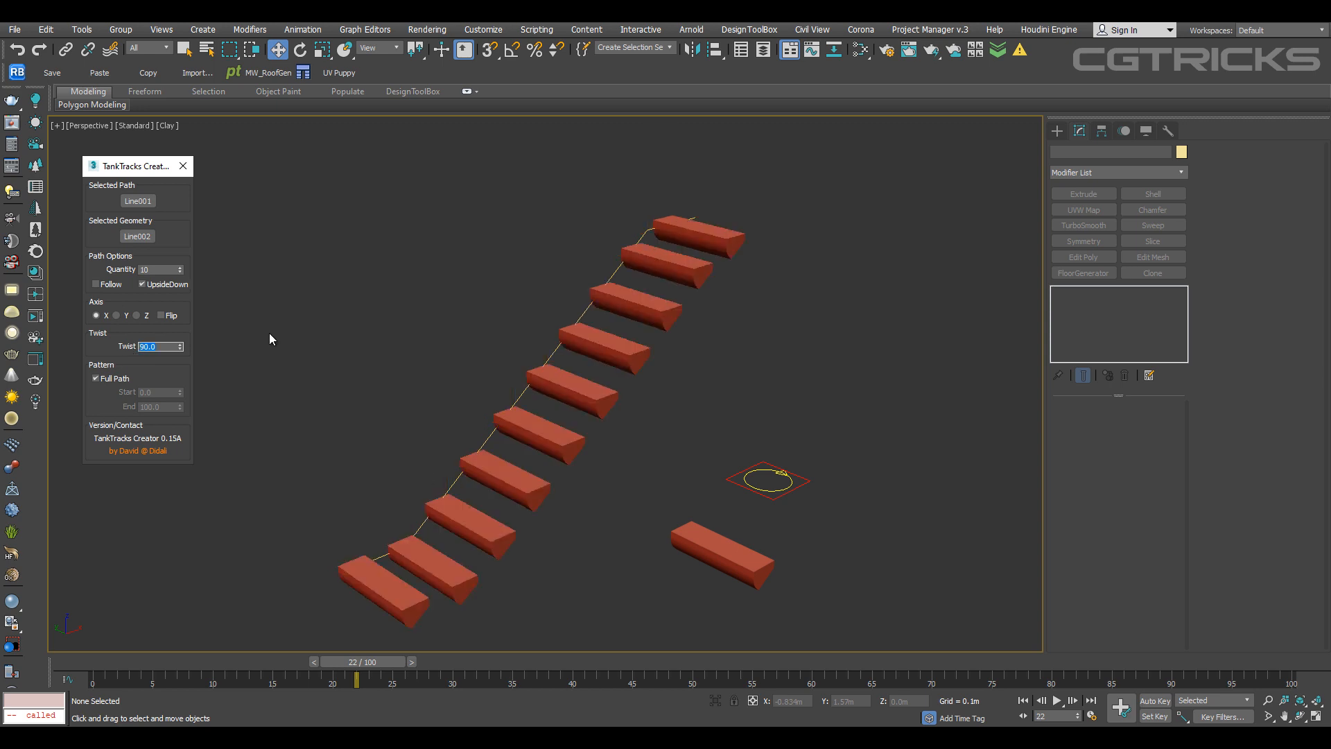
middle_click_drag(685, 331, 655, 281)
scroll(514, 413, "up", 4)
middle_click_drag(514, 413, 564, 418, "alt")
scroll(570, 415, "down", 4)
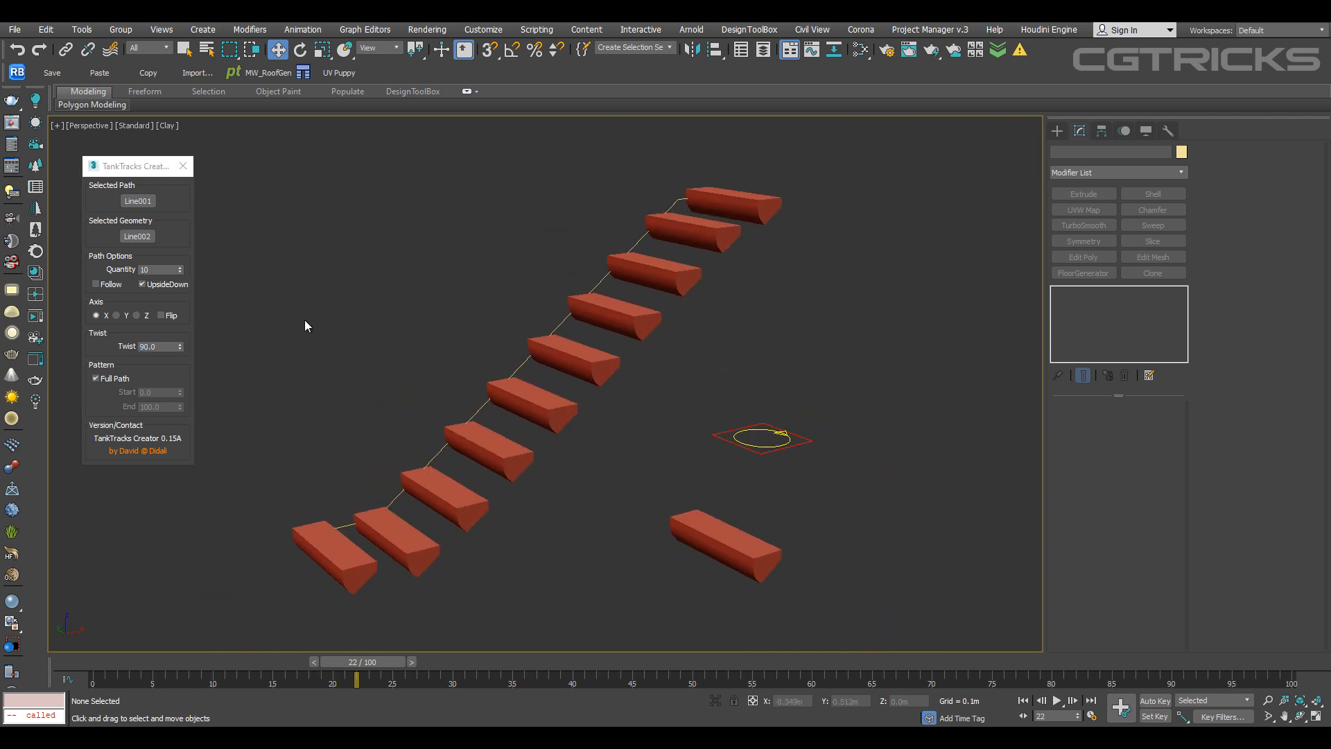
Increase the number of stair treads along the sloped line to 18
left_click_drag(183, 271, 180, 264)
left_click(180, 265)
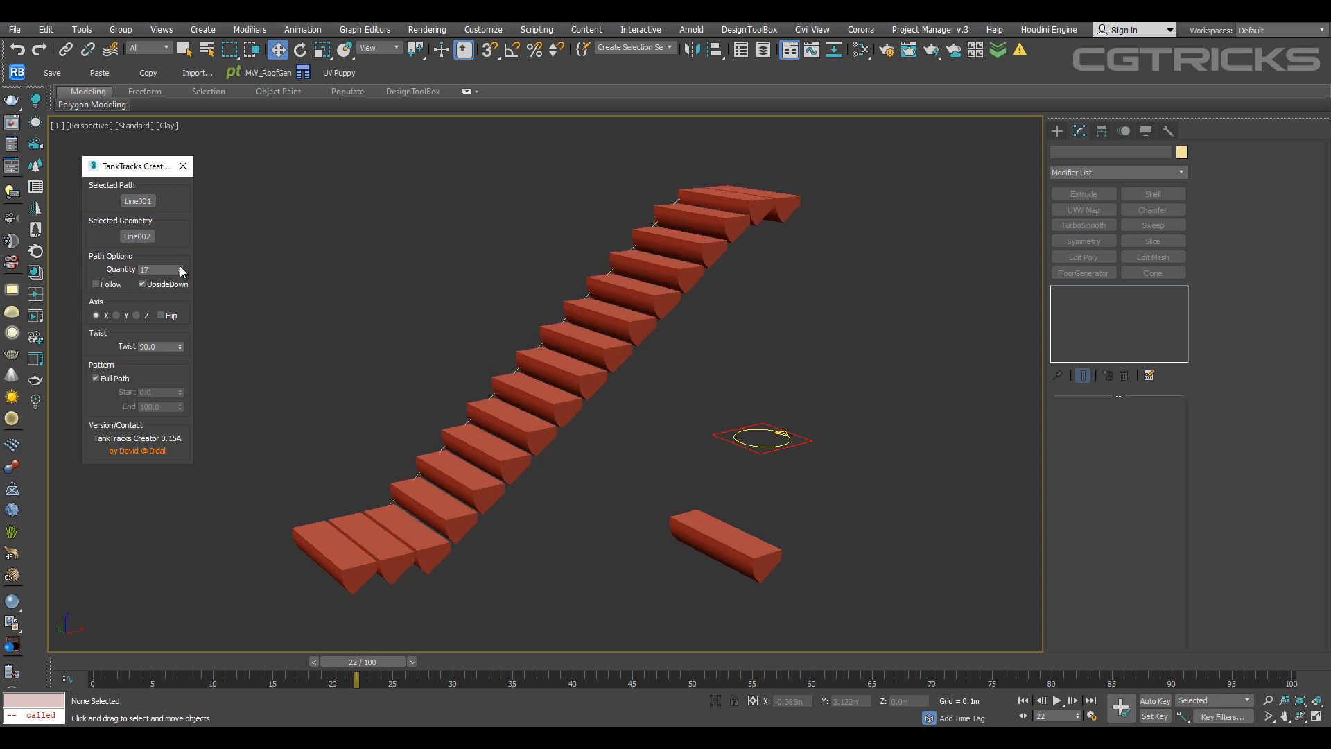
left_click(181, 264)
Rotate the controller circle to about 77 degrees around Z to slide the treads along the path
middle_click_drag(658, 399, 582, 392)
left_click(768, 417)
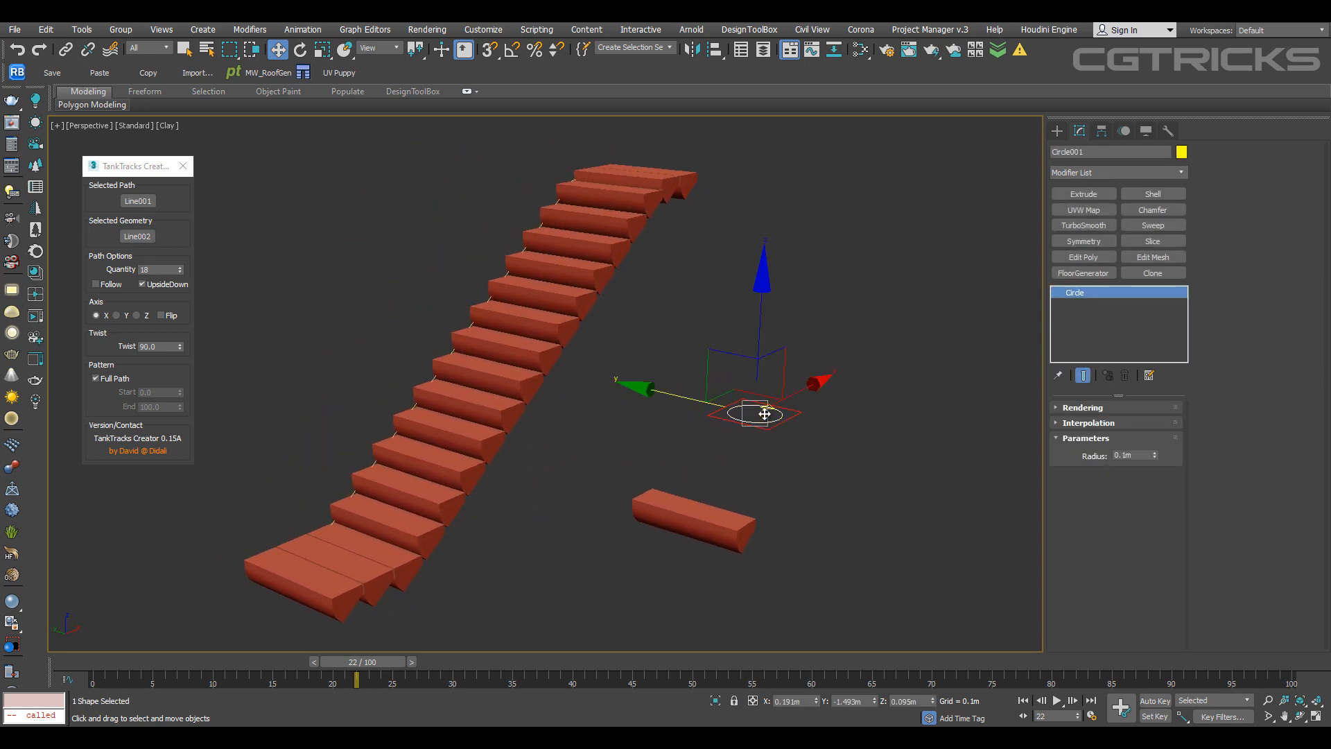
key("e")
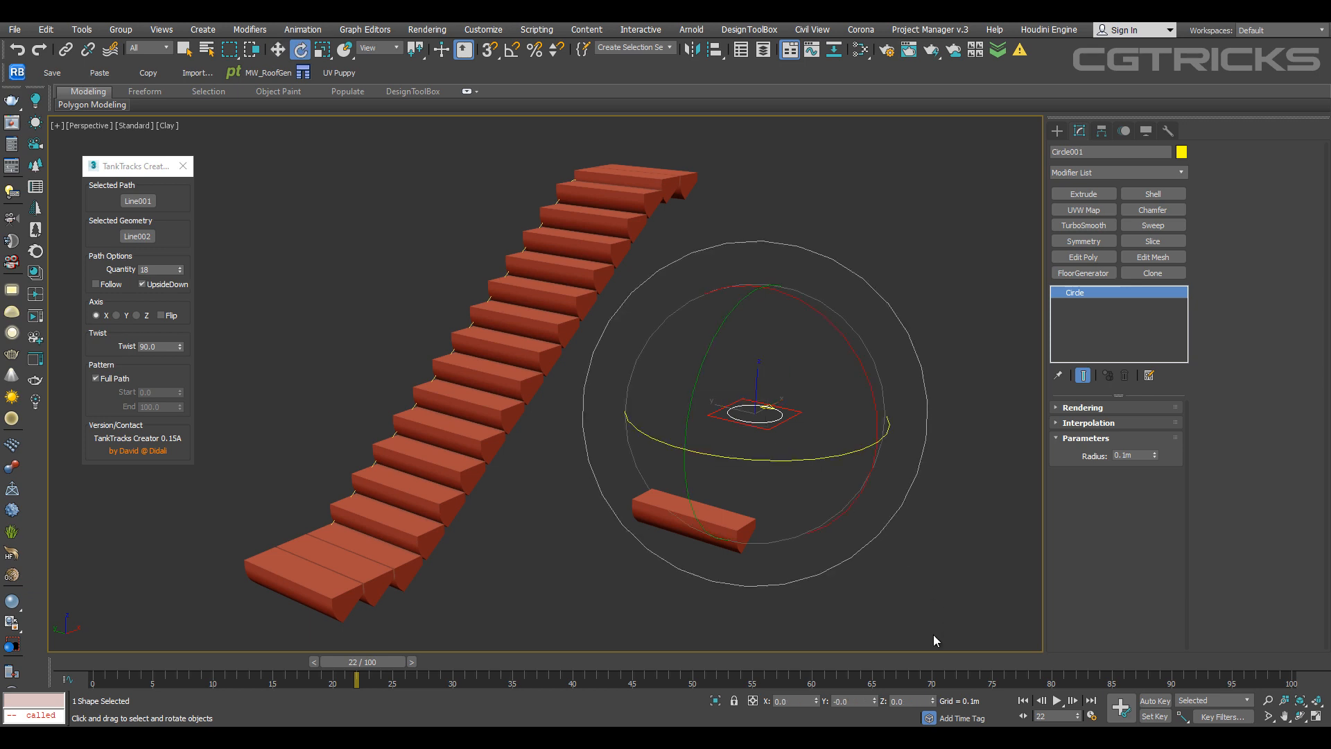
left_click_drag(934, 706, 860, 165)
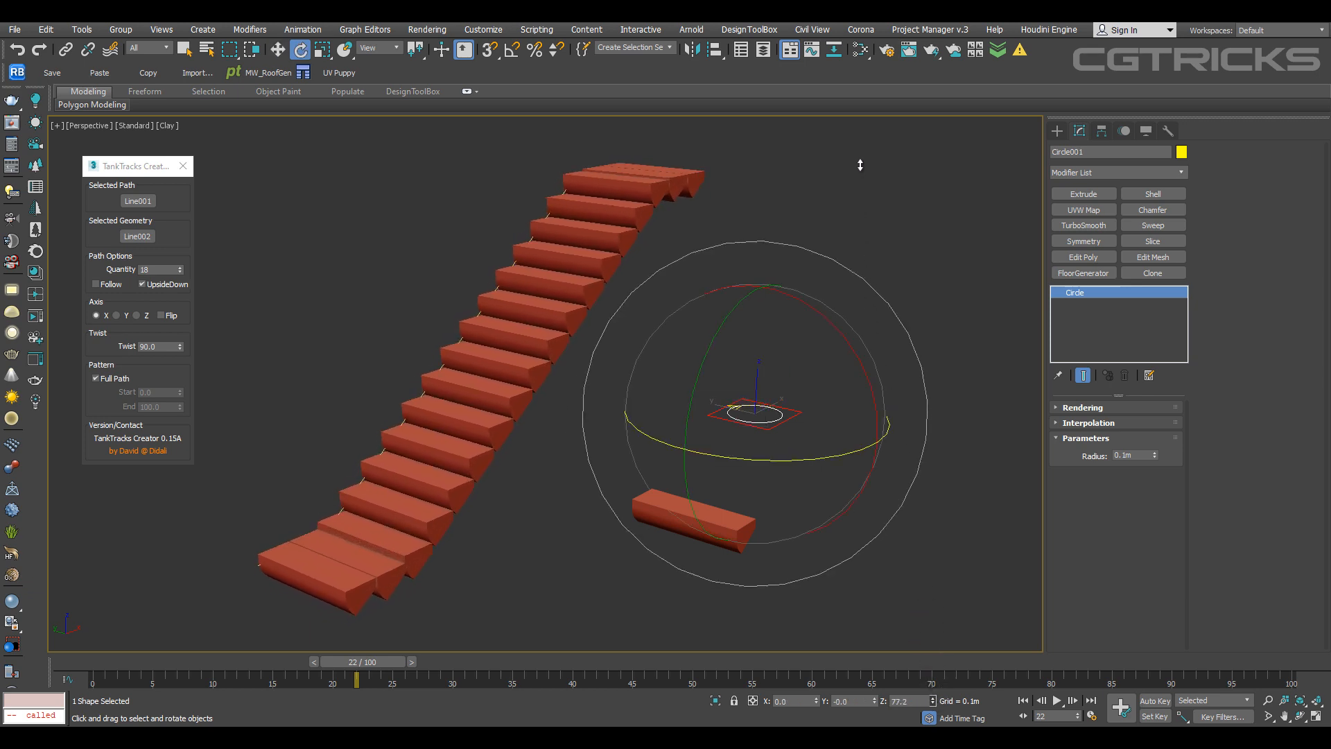
Record an Auto Key rotation of the controller circle at frame 100, entering 360 degrees around Z
mouse_move(351, 663)
left_mouse_down()
mouse_move(90, 667)
mouse_move(371, 665)
left_mouse_up()
left_click(1153, 700)
left_click_drag(1249, 663, 1284, 663)
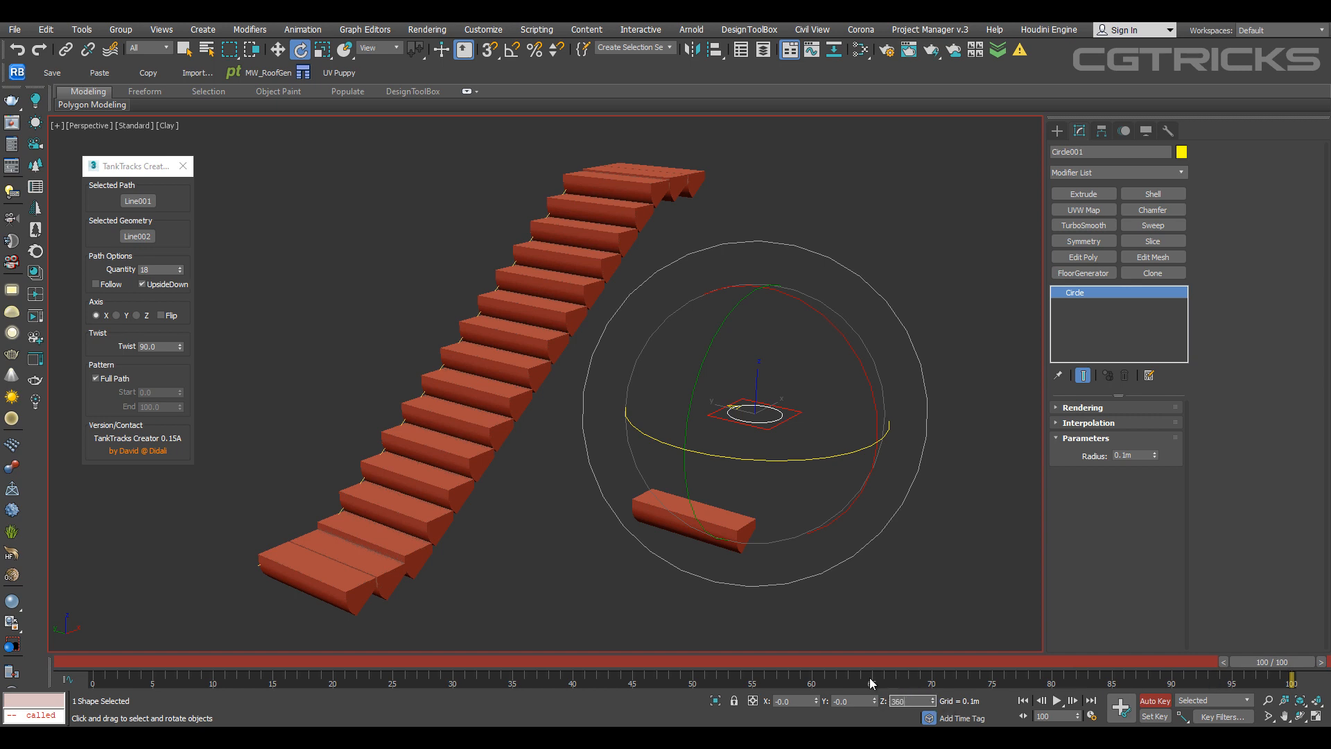
key("Return")
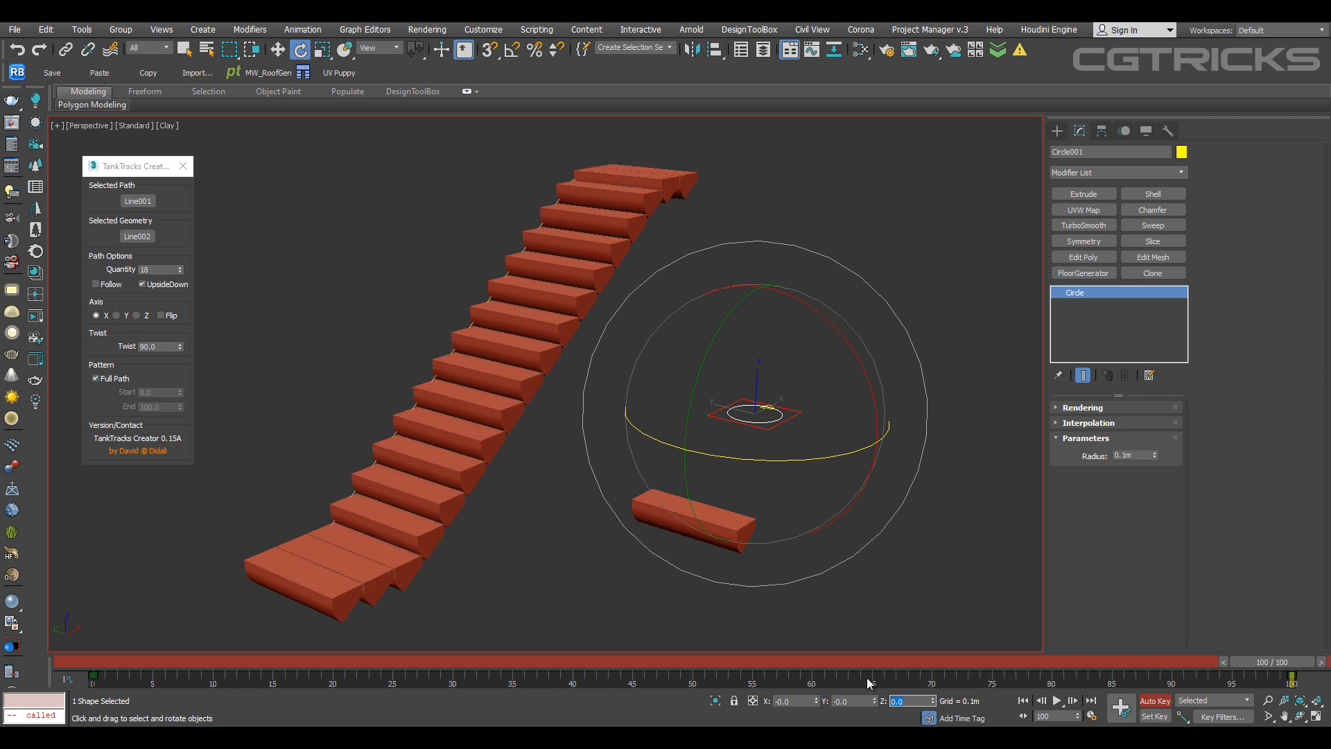
Play the animation of the single escalator to check how the treads travel, and stop it
left_click(1057, 701)
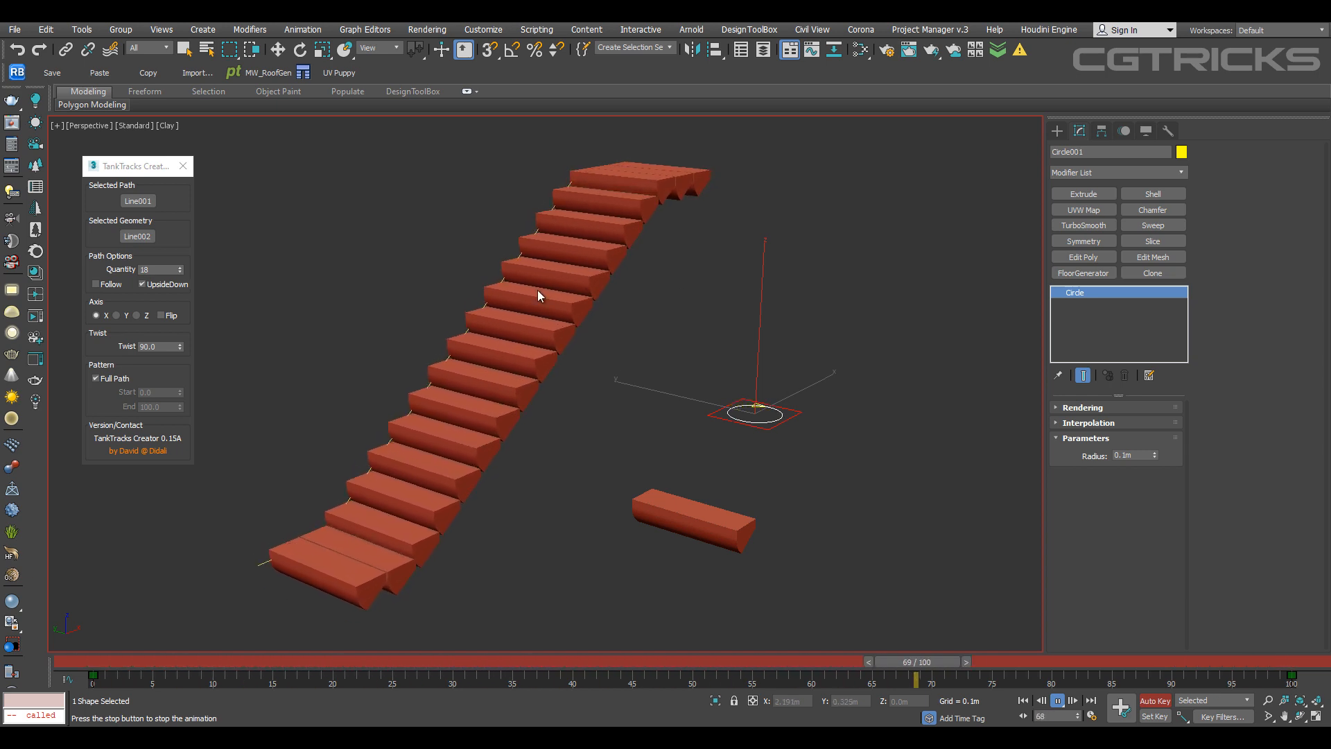
left_click(1057, 700)
key("e")
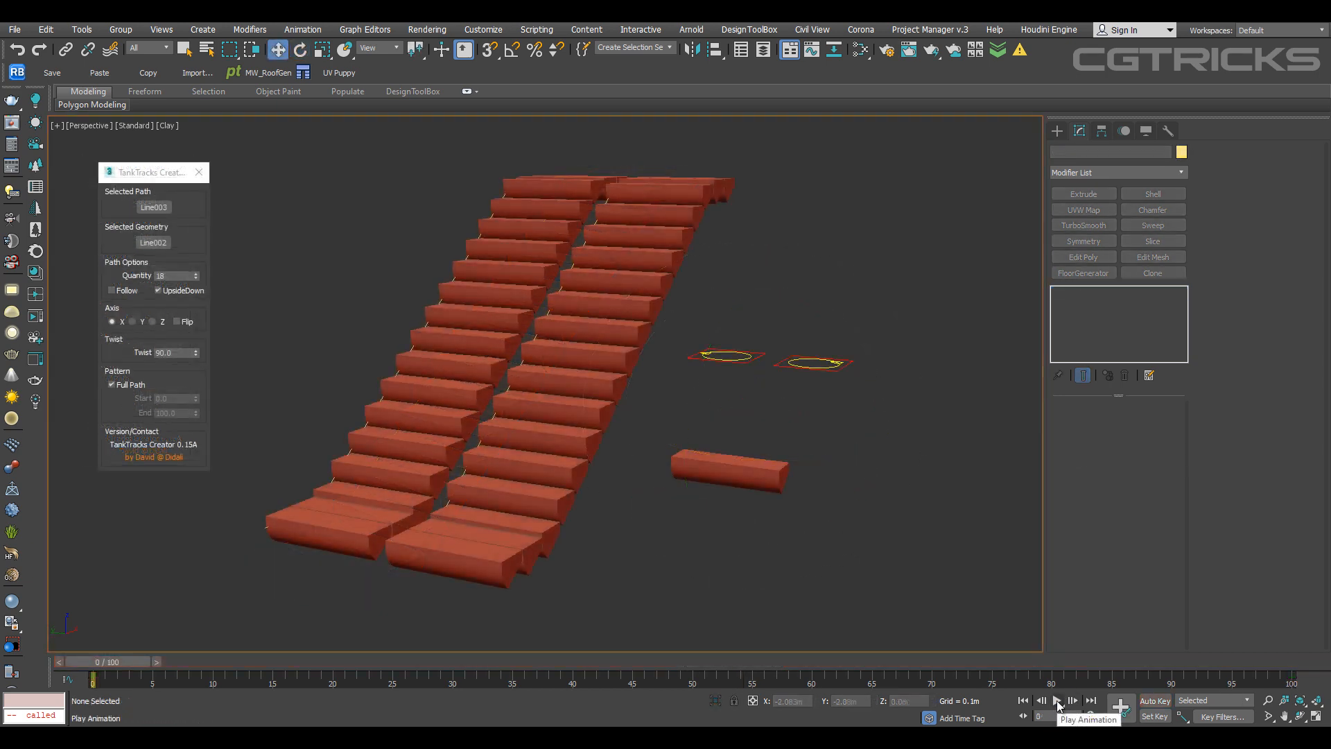
Play the animation of the two side-by-side escalators and examine the tread motion from the side and the front
left_click(1057, 701)
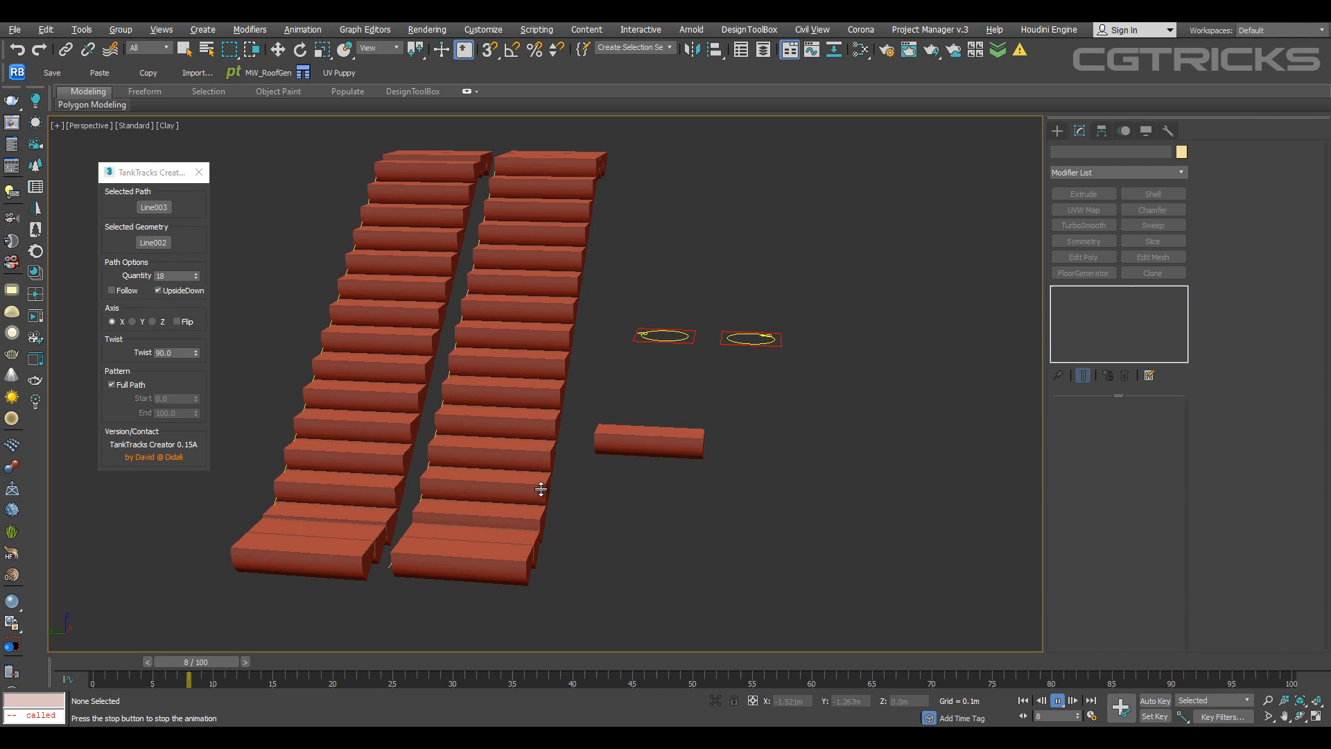
middle_click_drag(541, 489, 632, 441, "alt")
scroll(618, 420, "up", 5)
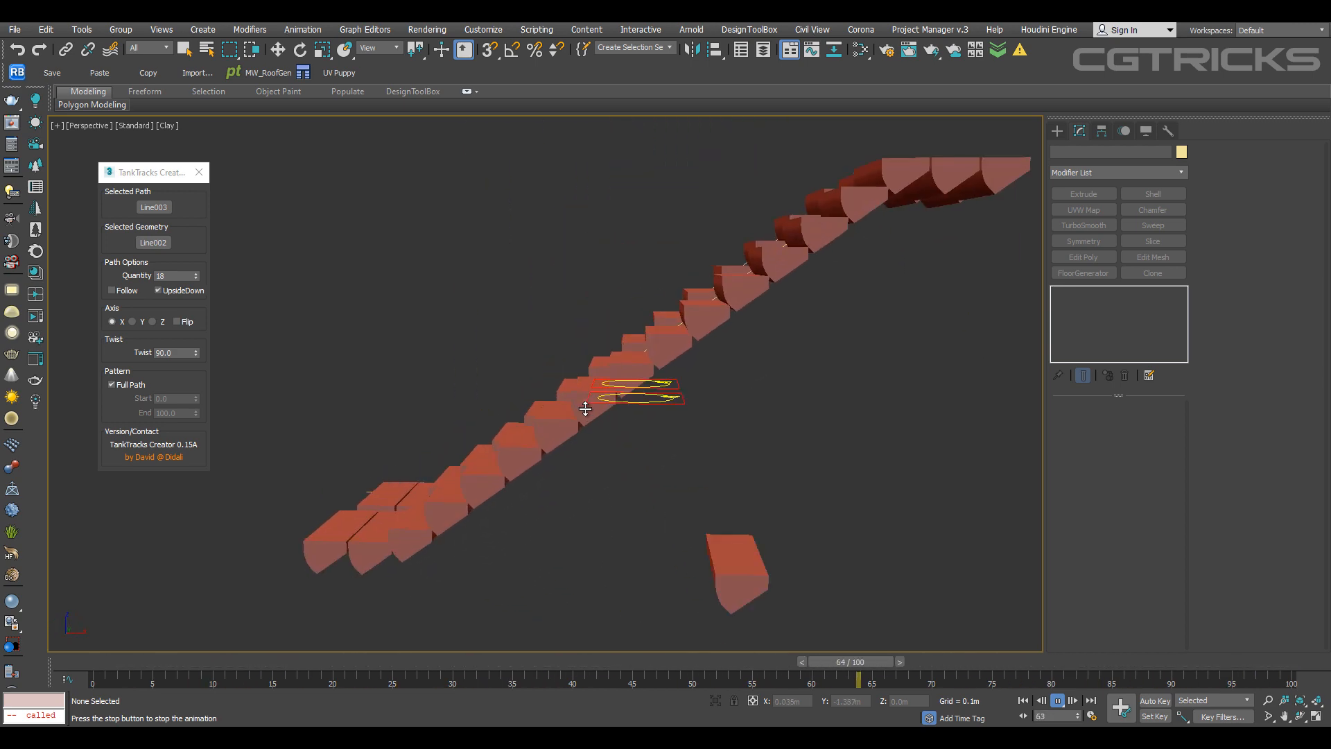
mouse_move(585, 408)
middle_mouse_down("alt")
mouse_move(704, 435)
mouse_move(740, 429)
mouse_move(583, 434)
middle_mouse_up("alt")
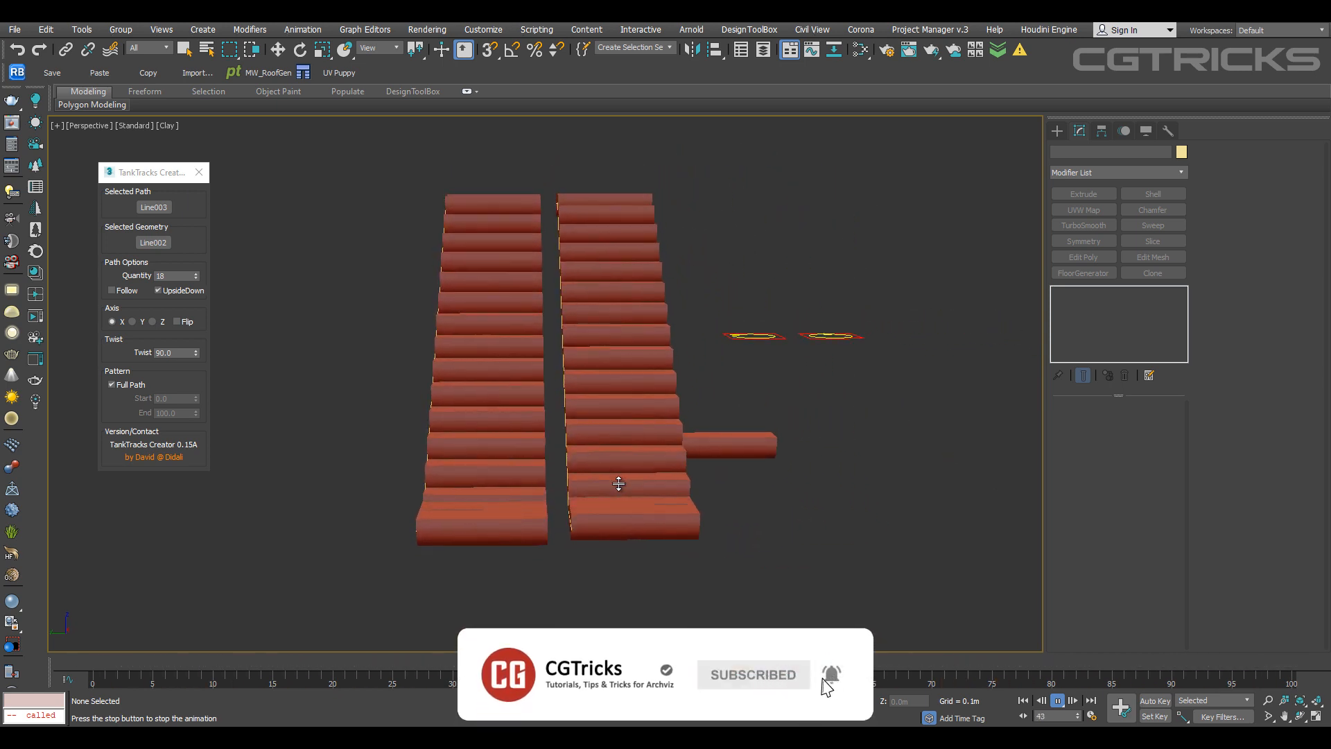